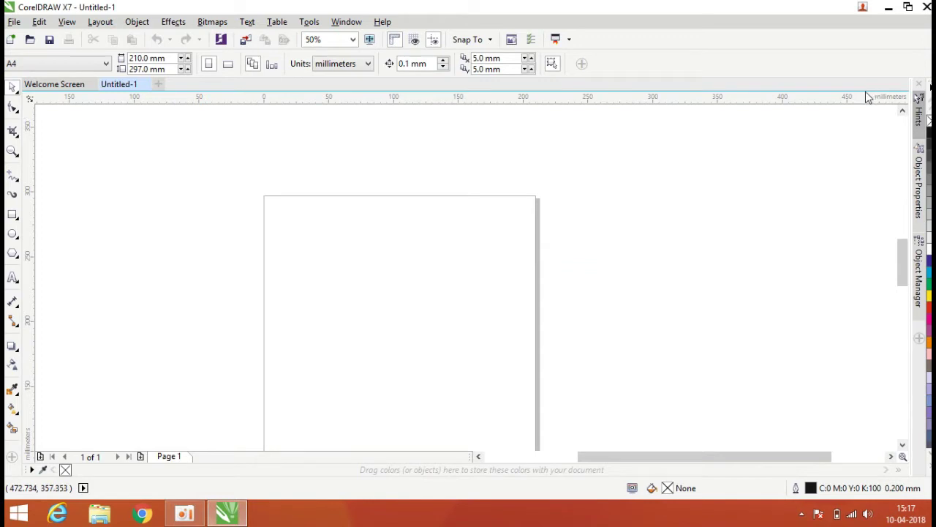
Draw a rectangle about 186 mm wide and 67 mm high near the top of the page.
{"action": "left_click", "coordinate": [18, 111]}
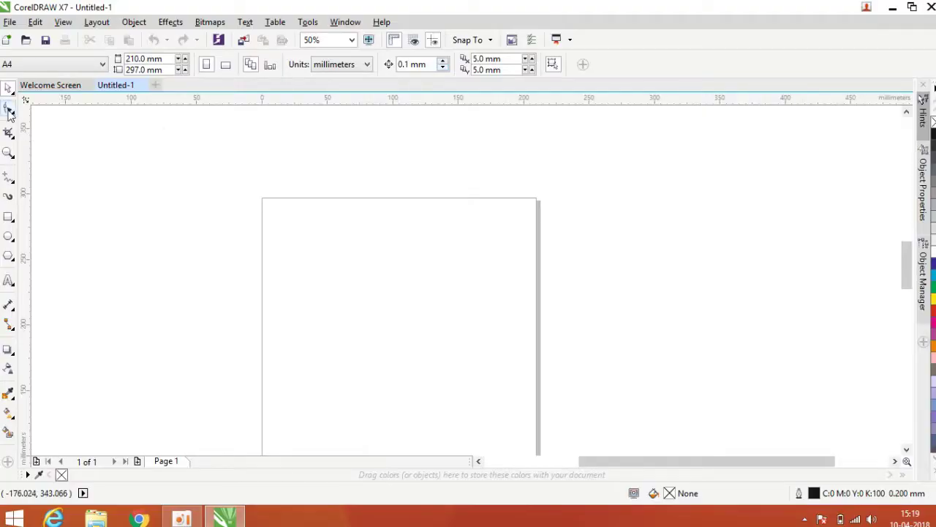
{"action": "left_click", "coordinate": [9, 107]}
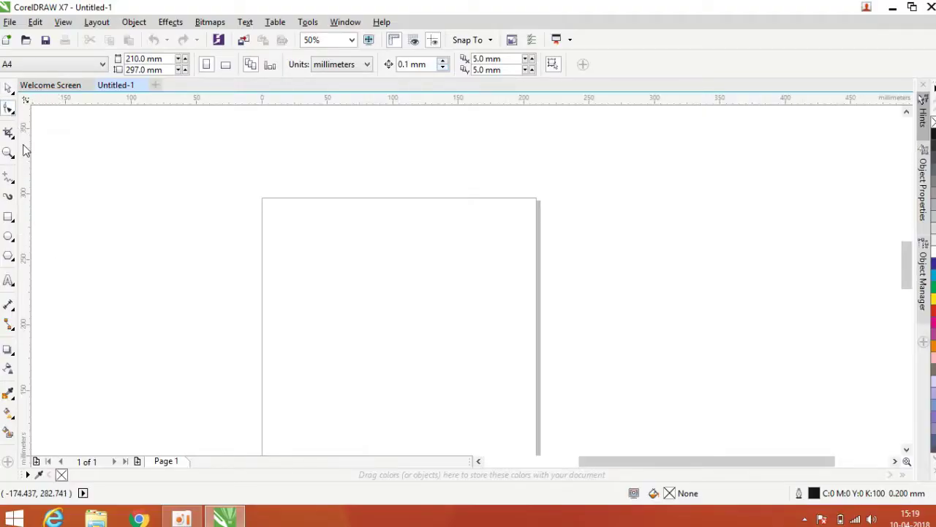
{"action": "left_click", "coordinate": [8, 216]}
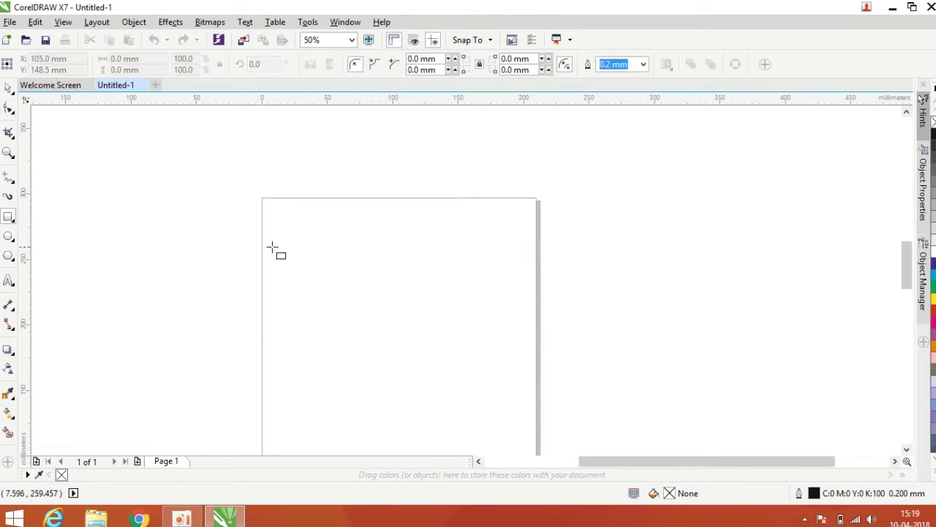
{"action": "mouse_move", "coordinate": [275, 223]}
{"action": "left_mouse_down"}
{"action": "mouse_move", "coordinate": [344, 278]}
{"action": "mouse_move", "coordinate": [520, 310]}
{"action": "left_mouse_up"}
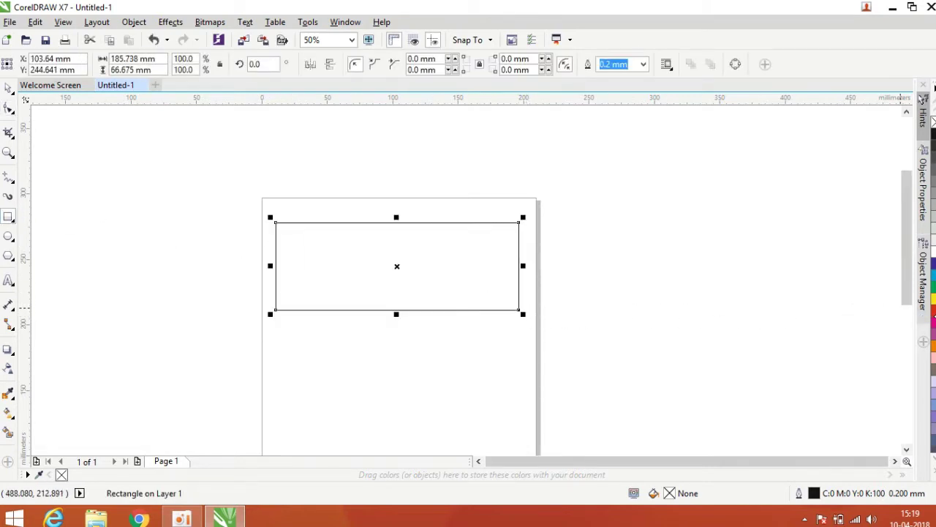
Try red, blue and several grey fills on the rectangle, with its top outline enlarged.
{"action": "left_click", "coordinate": [932, 307]}
{"action": "scroll", "coordinate": [441, 219], "scroll_direction": "up", "scroll_amount": 2}
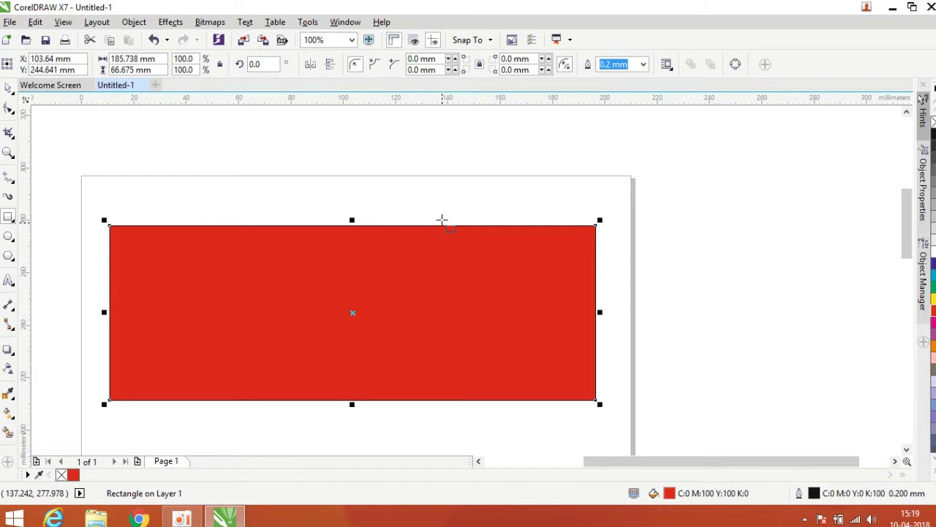
{"action": "scroll", "coordinate": [442, 220], "scroll_direction": "up", "scroll_amount": 10}
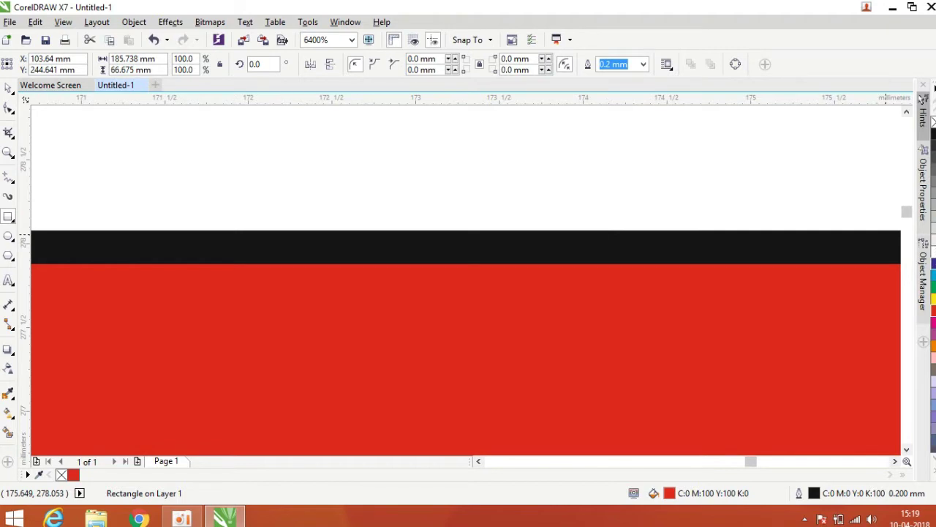
{"action": "left_click", "coordinate": [932, 263]}
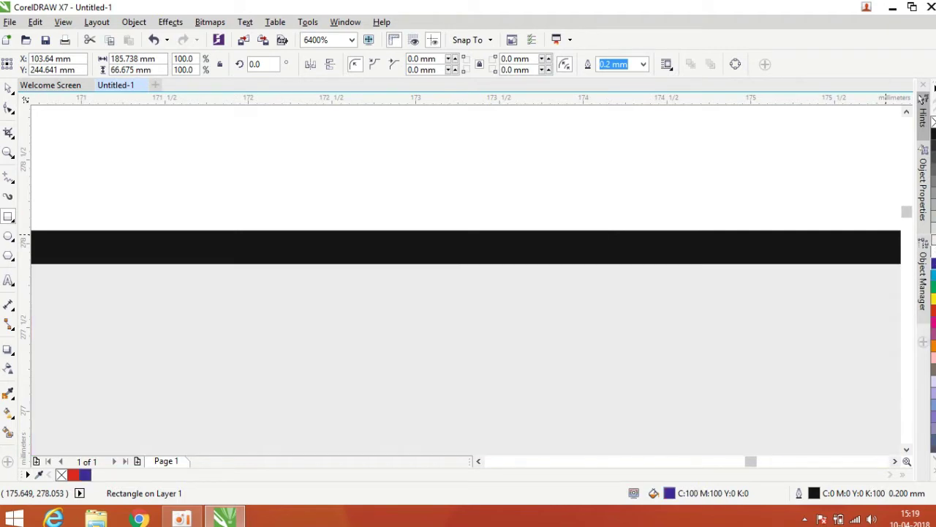
{"action": "left_click", "coordinate": [934, 201]}
{"action": "left_click", "coordinate": [933, 191]}
{"action": "left_click", "coordinate": [934, 182]}
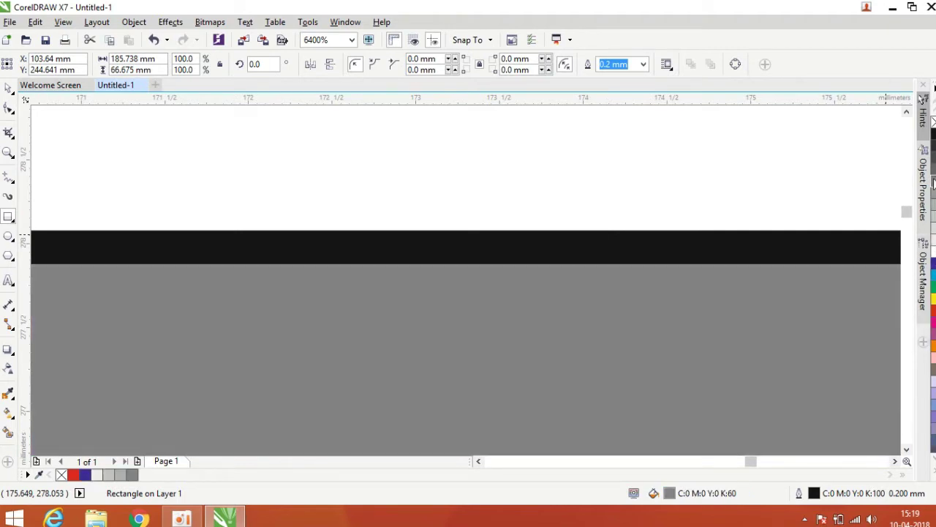
Fill the rectangle with orange and make its outline red.
{"action": "left_click", "coordinate": [932, 349]}
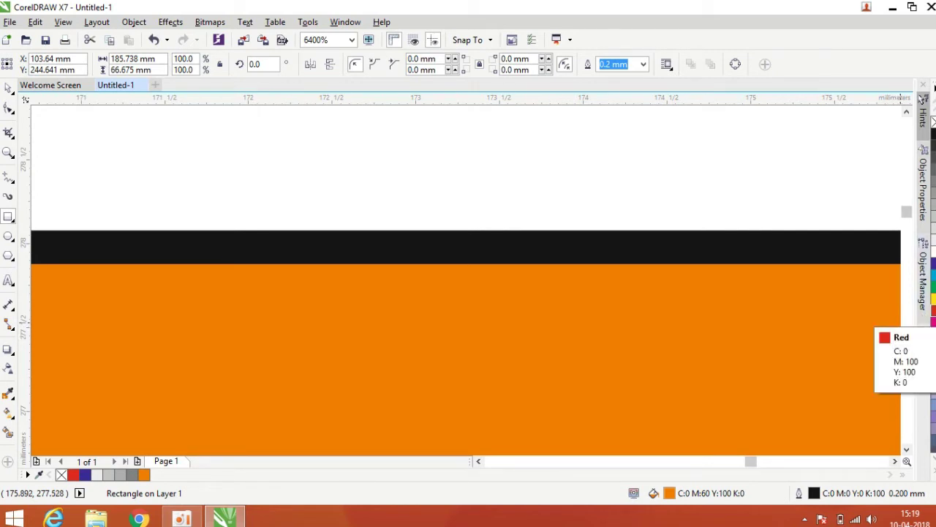
{"action": "right_click", "coordinate": [932, 314]}
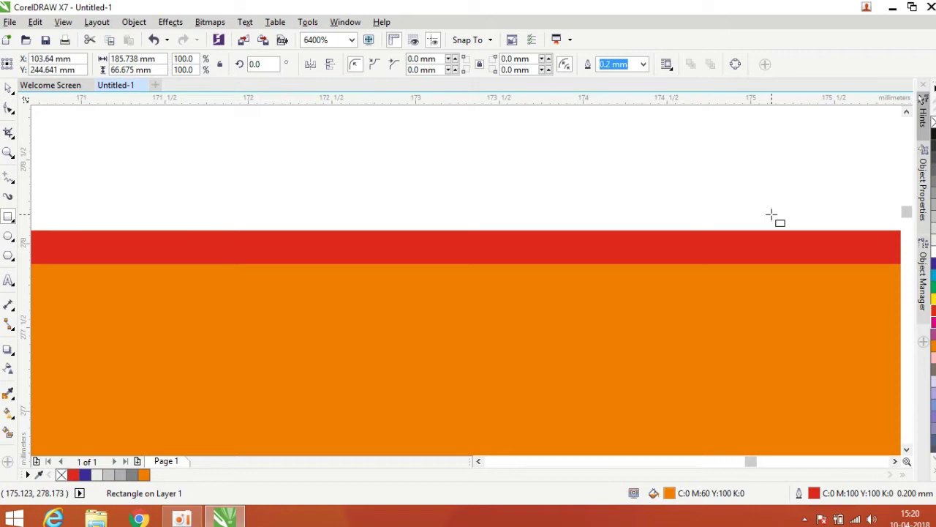
Activate the Twirl tool with the orange rectangle still selected.
{"action": "scroll", "coordinate": [772, 217], "scroll_direction": "down", "scroll_amount": 7}
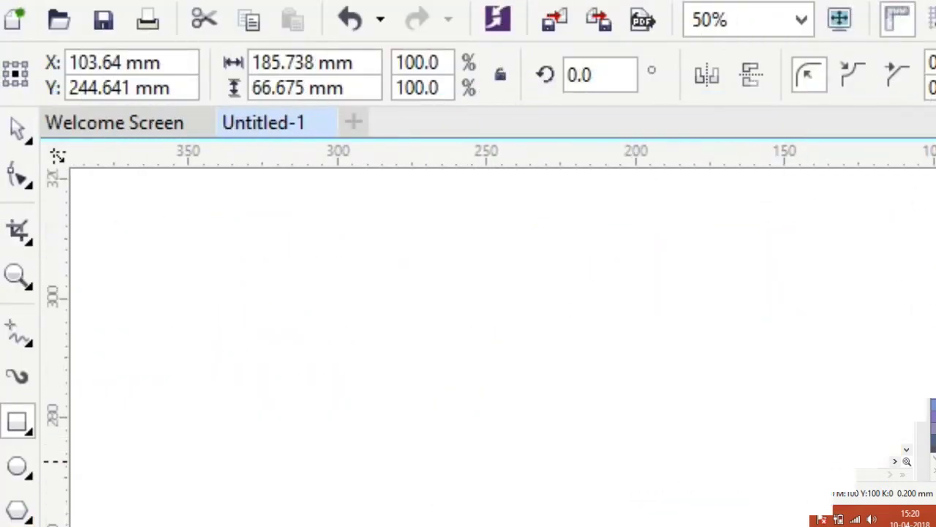
{"action": "scroll", "coordinate": [907, 329], "scroll_direction": "up", "scroll_amount": 1}
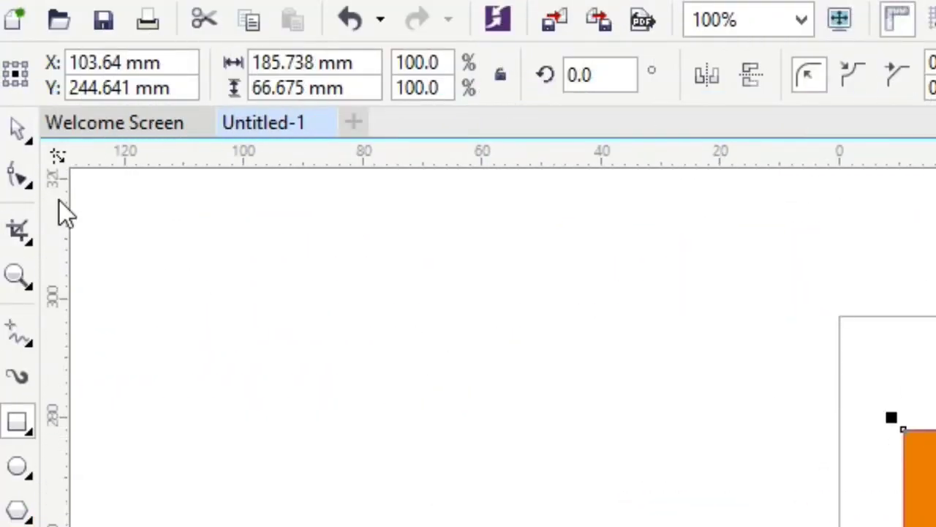
{"action": "left_click", "coordinate": [26, 181]}
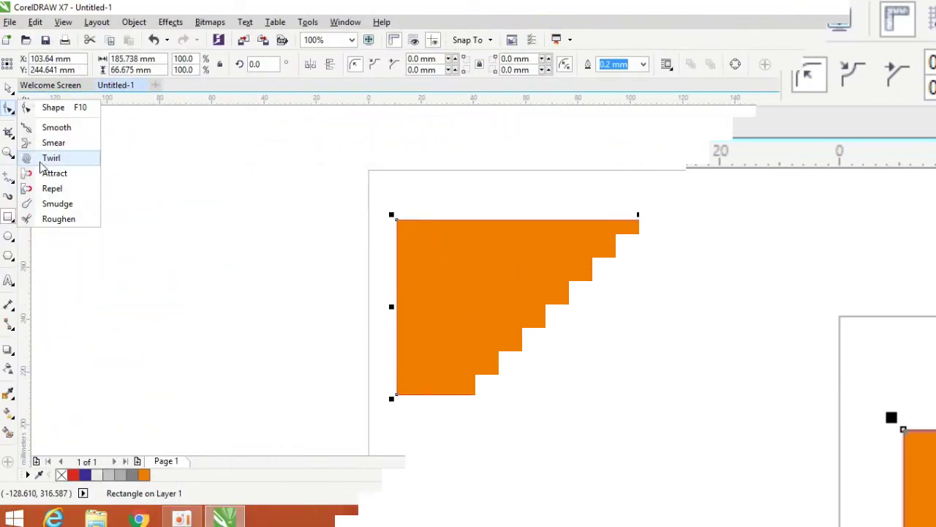
{"action": "left_click", "coordinate": [45, 159]}
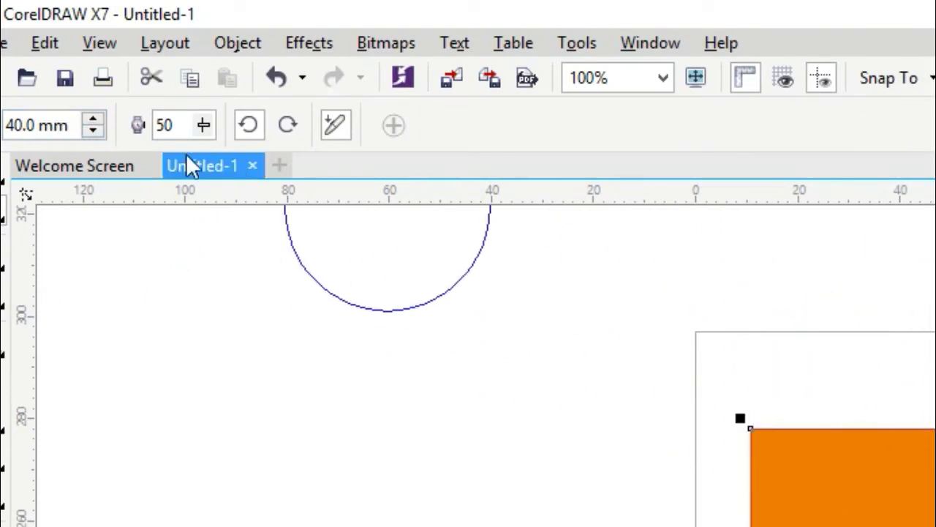
Reduce the Twirl nib size in small increments to 30.9 mm.
{"action": "left_click", "coordinate": [89, 133]}
{"action": "left_click", "coordinate": [87, 133]}
{"action": "left_click", "coordinate": [87, 133]}
{"action": "left_click", "coordinate": [87, 133]}
{"action": "left_click", "coordinate": [87, 133]}
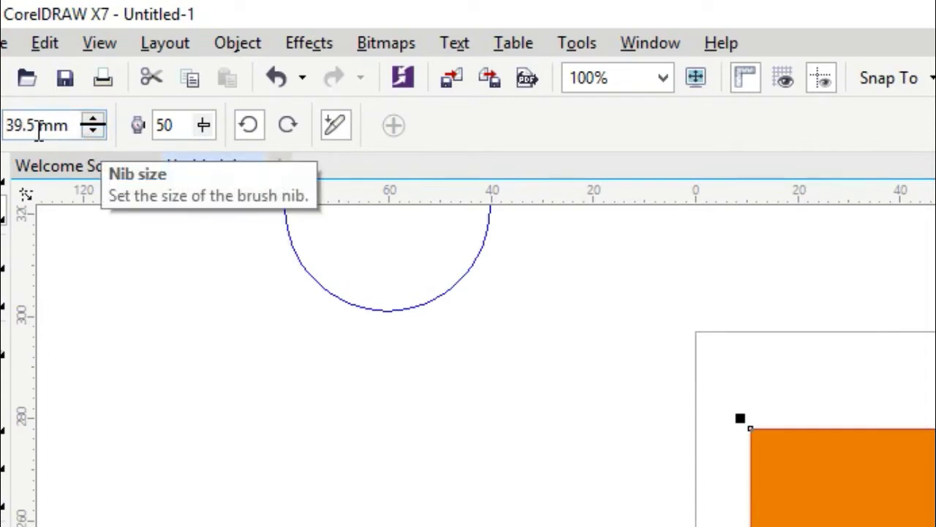
{"action": "left_click", "coordinate": [89, 132]}
{"action": "left_click", "coordinate": [89, 132]}
{"action": "left_click", "coordinate": [88, 132]}
{"action": "left_click", "coordinate": [89, 133]}
{"action": "left_click", "coordinate": [88, 133]}
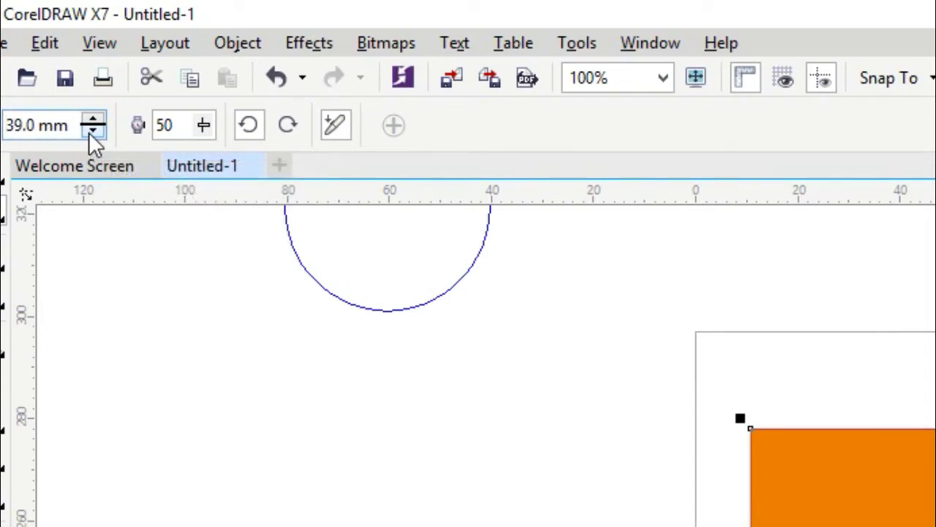
{"action": "left_click", "coordinate": [88, 133]}
{"action": "left_click", "coordinate": [88, 132]}
{"action": "double_click", "coordinate": [91, 131]}
{"action": "double_click", "coordinate": [94, 132]}
{"action": "double_click", "coordinate": [94, 132]}
{"action": "left_click", "coordinate": [94, 132]}
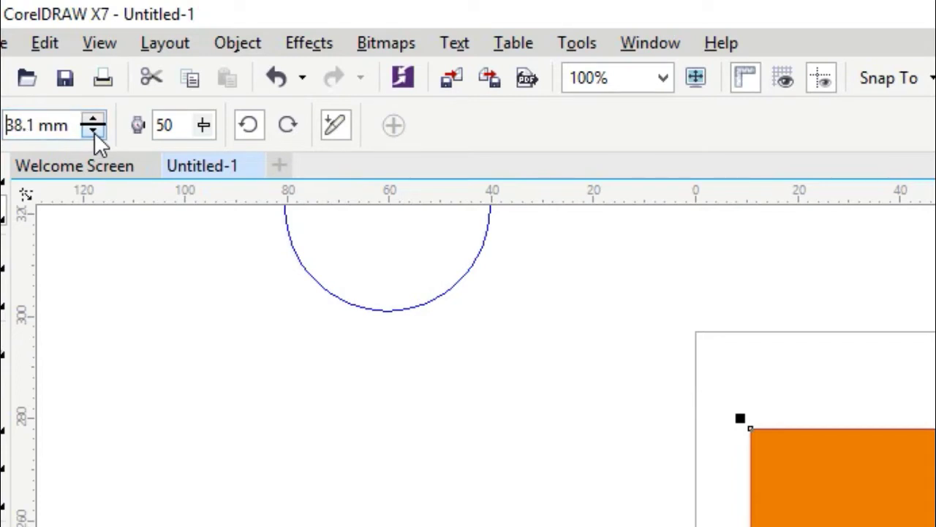
{"action": "double_click", "coordinate": [95, 131]}
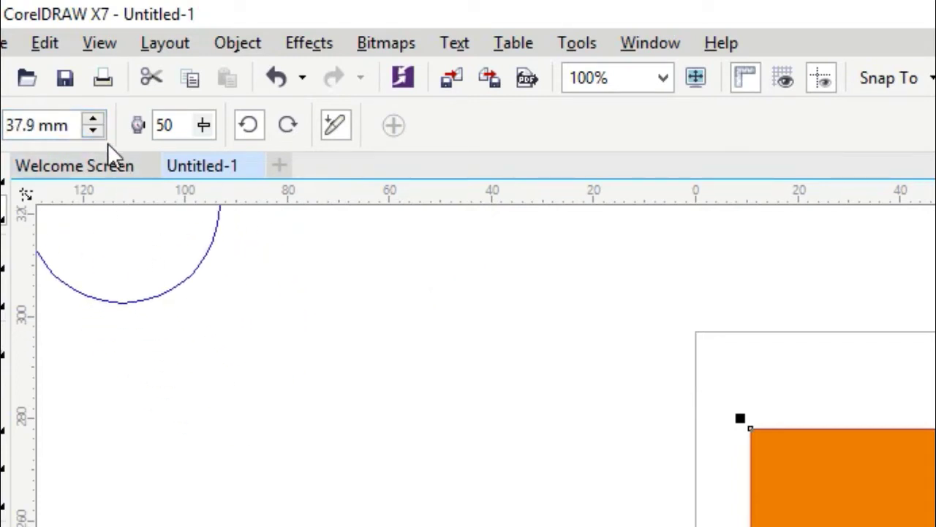
{"action": "left_click", "coordinate": [92, 131]}
{"action": "left_click", "coordinate": [91, 131]}
{"action": "left_click", "coordinate": [91, 131]}
{"action": "double_click", "coordinate": [91, 131]}
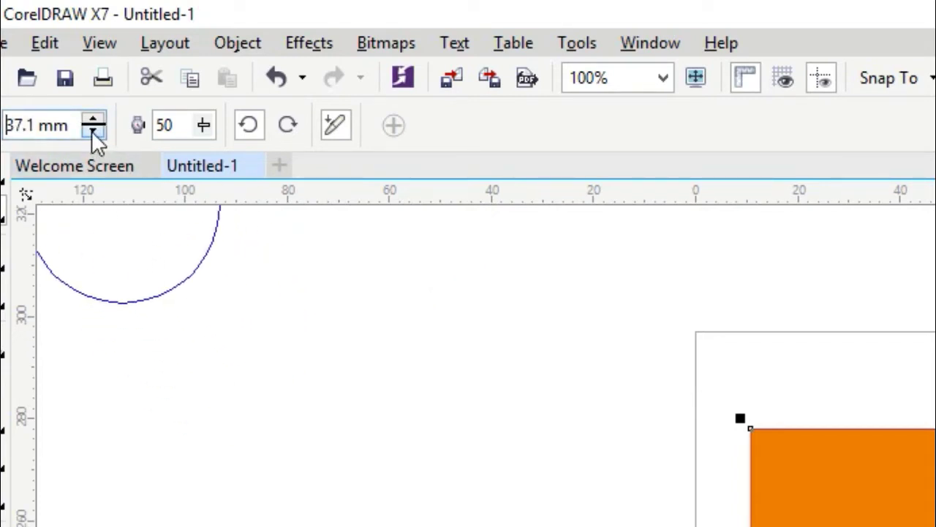
{"action": "double_click", "coordinate": [91, 131]}
{"action": "double_click", "coordinate": [91, 131]}
{"action": "double_click", "coordinate": [91, 131]}
{"action": "double_click", "coordinate": [91, 131]}
{"action": "double_click", "coordinate": [91, 131]}
{"action": "double_click", "coordinate": [91, 131]}
{"action": "double_click", "coordinate": [91, 131]}
{"action": "double_click", "coordinate": [91, 131]}
{"action": "double_click", "coordinate": [92, 130]}
{"action": "double_click", "coordinate": [91, 131]}
{"action": "double_click", "coordinate": [91, 130]}
{"action": "double_click", "coordinate": [91, 131]}
{"action": "left_click", "coordinate": [92, 133]}
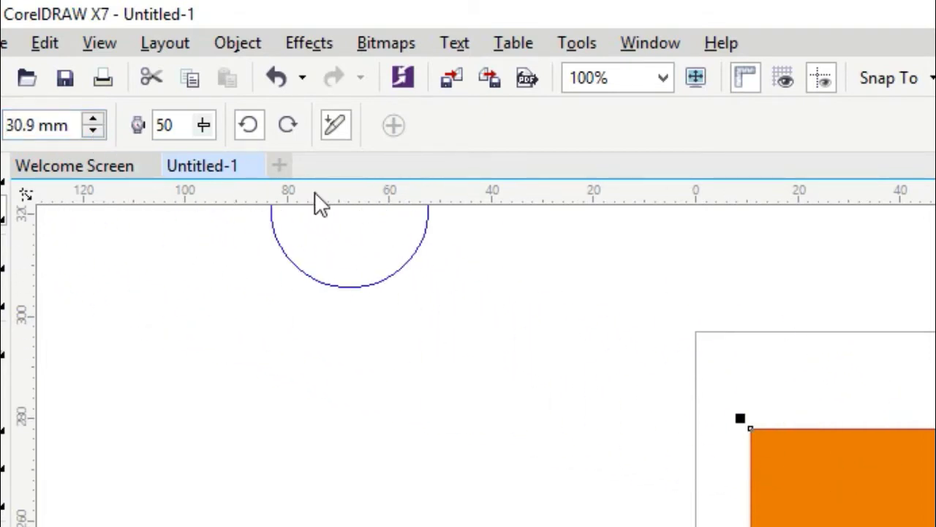
Set the Twirl nib size to 20 mm.
{"action": "triple_click", "coordinate": [89, 125]}
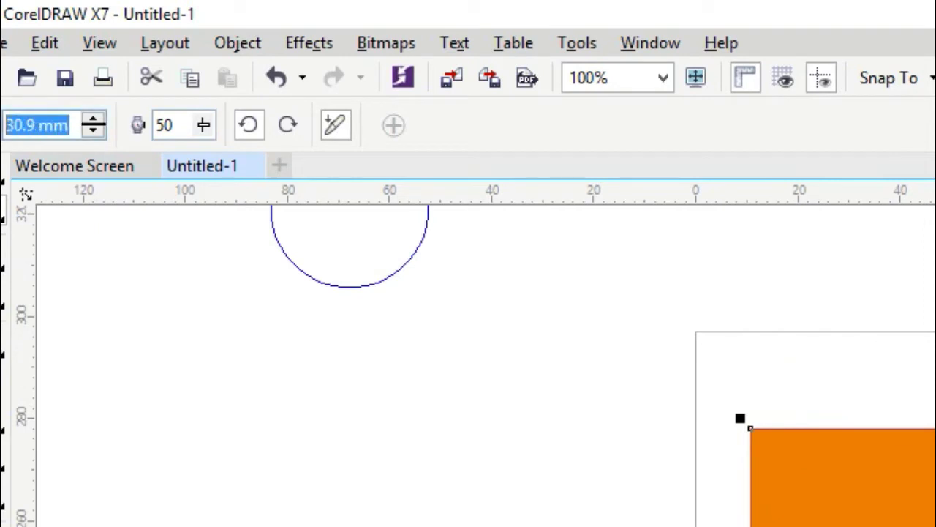
{"action": "type", "text": "20"}
{"action": "key", "text": "Return"}
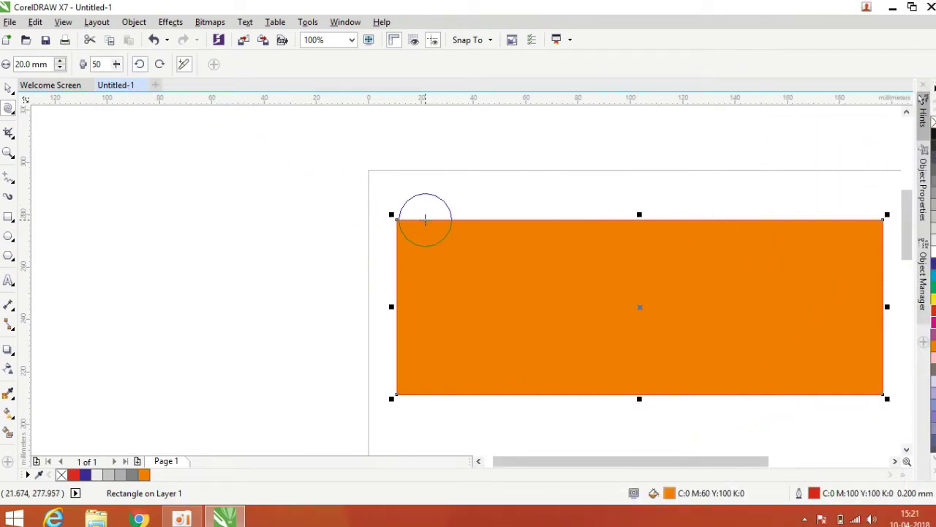
Twirl three counterclockwise spirals side by side along the rectangle's top edge, starting near its left corner, at rate 50.
{"action": "scroll", "coordinate": [425, 218], "scroll_direction": "up", "scroll_amount": 3}
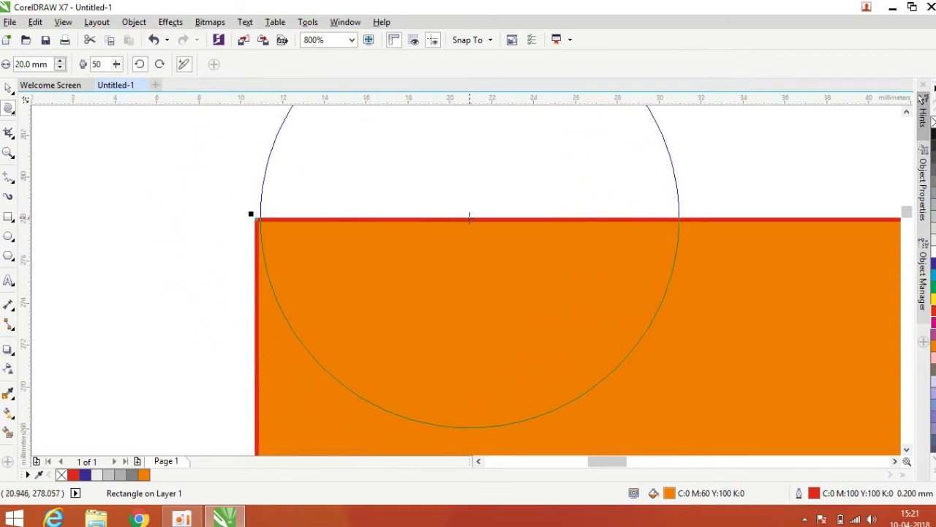
{"action": "left_click_drag", "start_coordinate": [469, 218], "coordinate": [471, 220]}
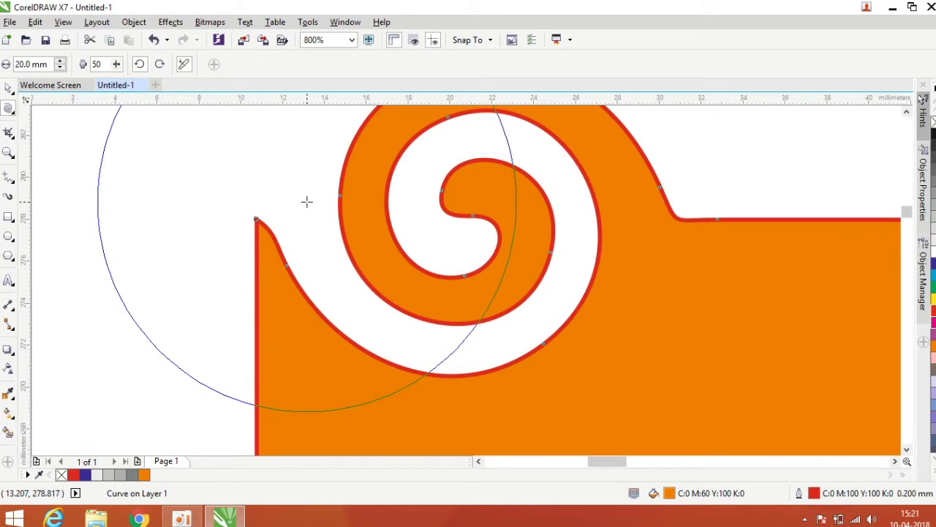
{"action": "scroll", "coordinate": [306, 201], "scroll_direction": "down", "scroll_amount": 4}
{"action": "scroll", "coordinate": [507, 204], "scroll_direction": "up", "scroll_amount": 2}
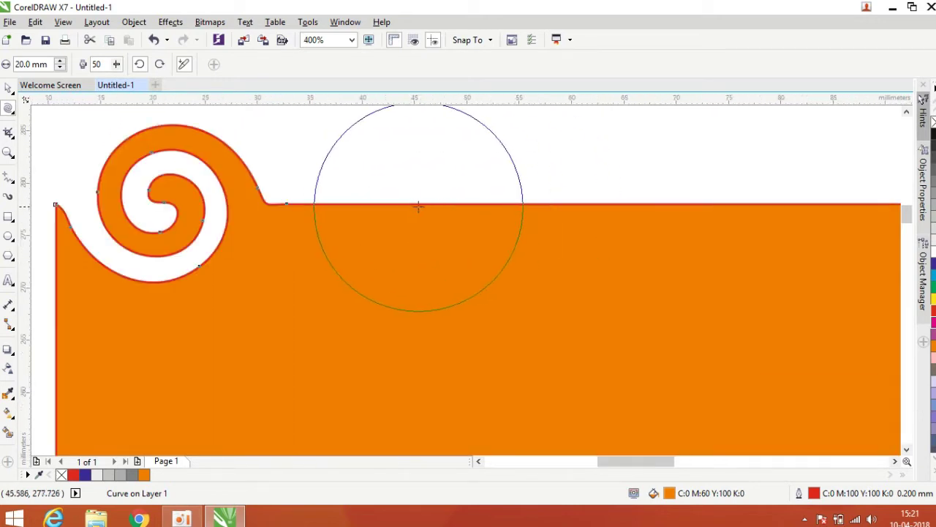
{"action": "left_click_drag", "start_coordinate": [391, 205], "coordinate": [392, 204]}
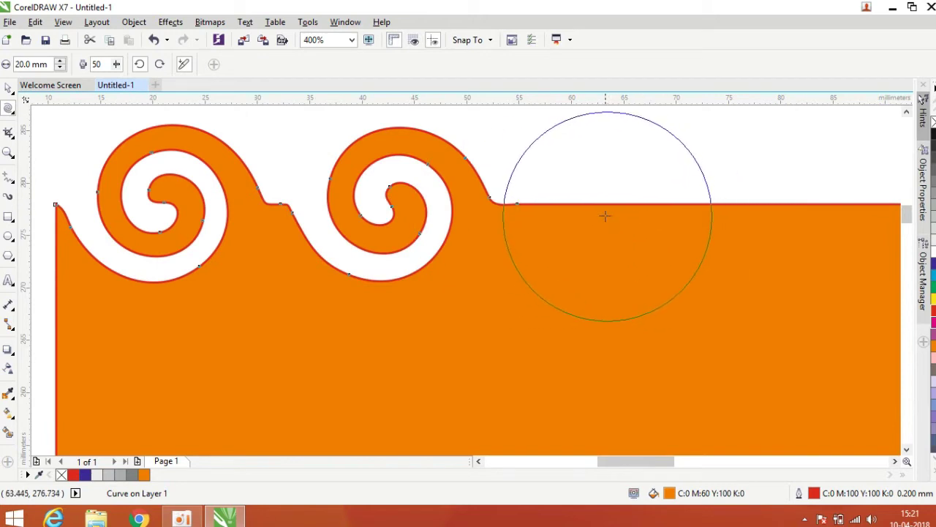
{"action": "left_click_drag", "start_coordinate": [598, 207], "coordinate": [598, 208]}
Set the twirl rate to 86 and add a fourth spiral on the top edge, just right of the third.
{"action": "scroll", "coordinate": [598, 208], "scroll_direction": "down", "scroll_amount": 3}
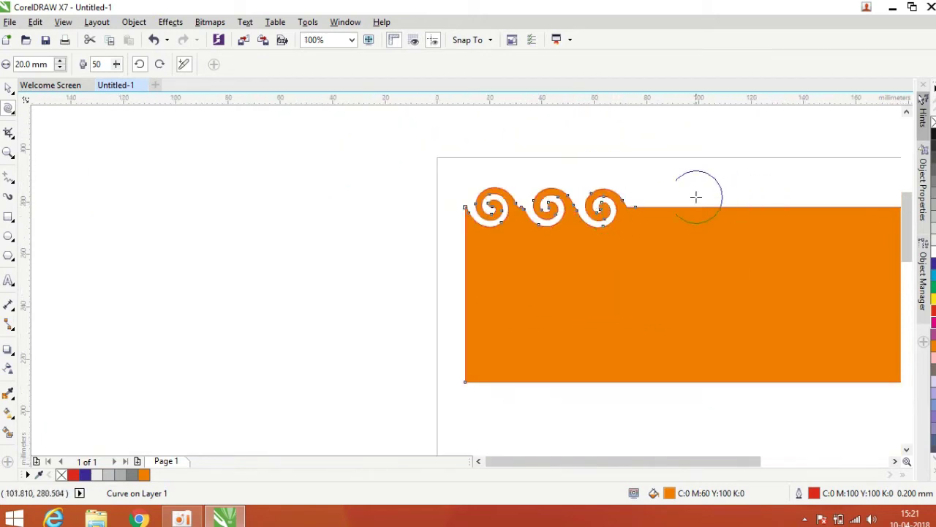
{"action": "left_click_drag", "start_coordinate": [116, 64], "coordinate": [147, 83]}
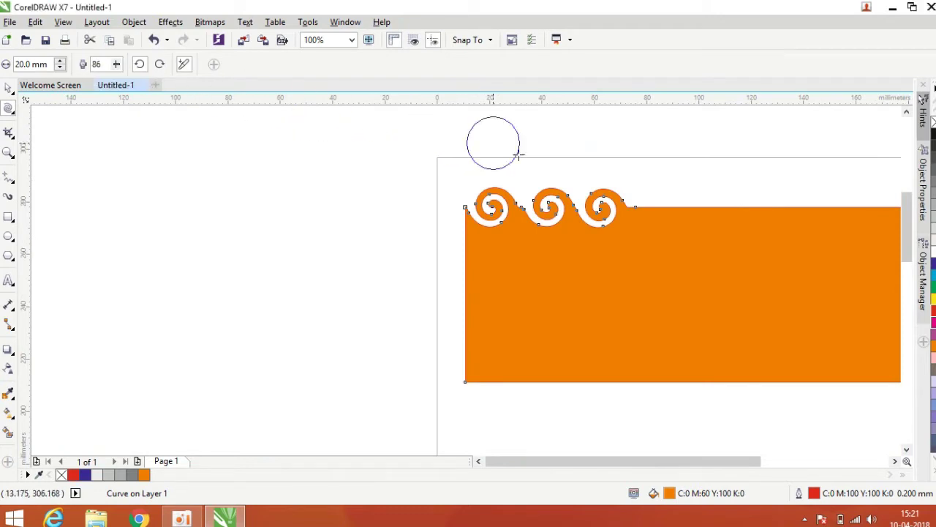
{"action": "scroll", "coordinate": [704, 228], "scroll_direction": "up", "scroll_amount": 2}
{"action": "scroll", "coordinate": [621, 188], "scroll_direction": "up", "scroll_amount": 2}
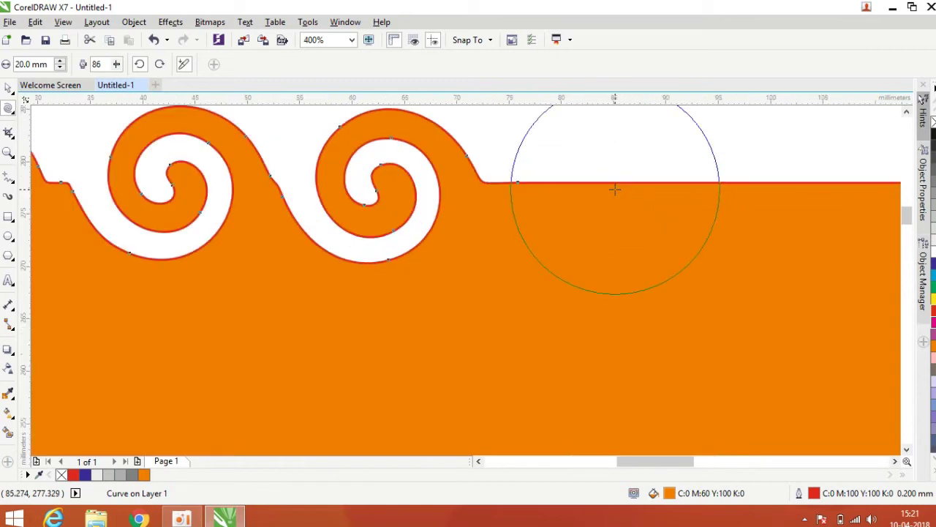
{"action": "left_click_drag", "start_coordinate": [606, 181], "coordinate": [606, 181]}
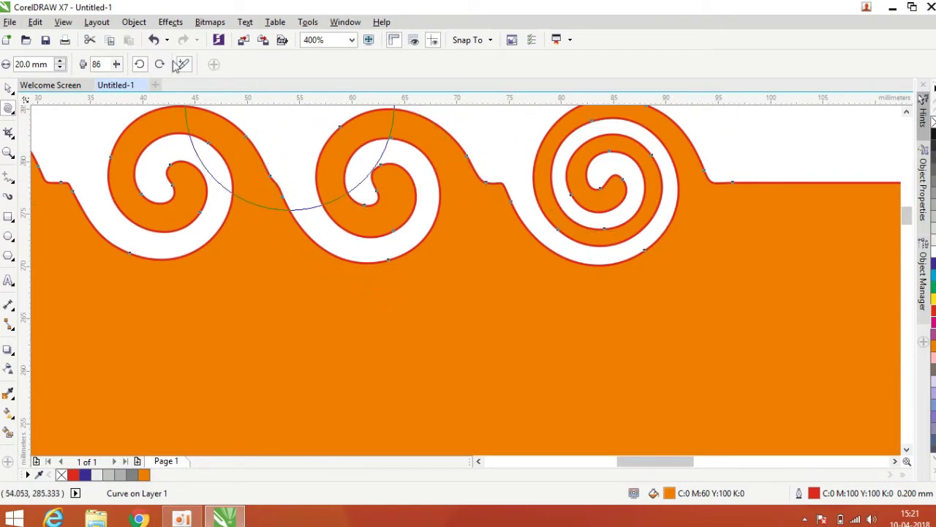
Set the twirl rate to 100 and add a fifth, tighter spiral on the top edge beside the fourth.
{"action": "mouse_move", "coordinate": [123, 84]}
{"action": "left_mouse_down"}
{"action": "mouse_move", "coordinate": [117, 66]}
{"action": "mouse_move", "coordinate": [112, 86]}
{"action": "mouse_move", "coordinate": [156, 86]}
{"action": "left_mouse_up"}
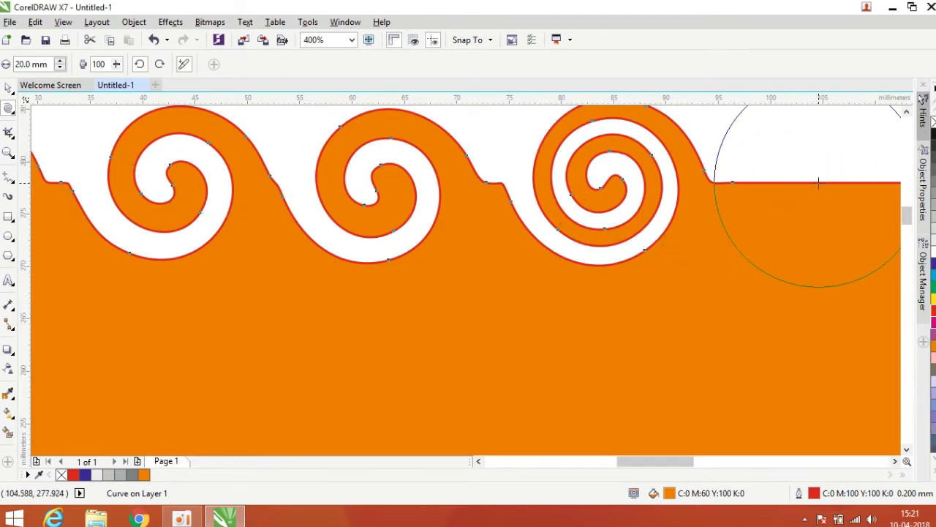
{"action": "left_click_drag", "start_coordinate": [819, 183], "coordinate": [836, 183]}
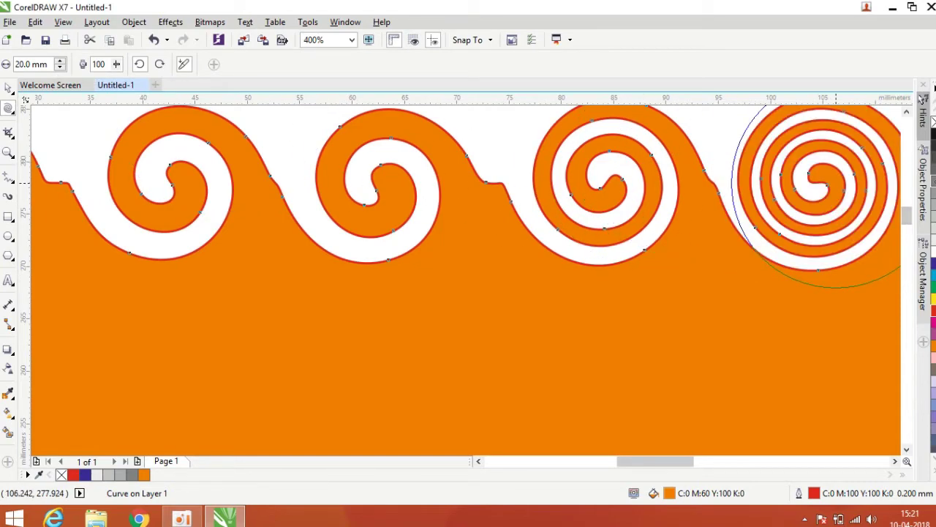
{"action": "scroll", "coordinate": [731, 198], "scroll_direction": "down", "scroll_amount": 4}
Set the twirl rate to 31 and add a sixth spiral on the top edge beside the fifth.
{"action": "scroll", "coordinate": [775, 203], "scroll_direction": "up", "scroll_amount": 4}
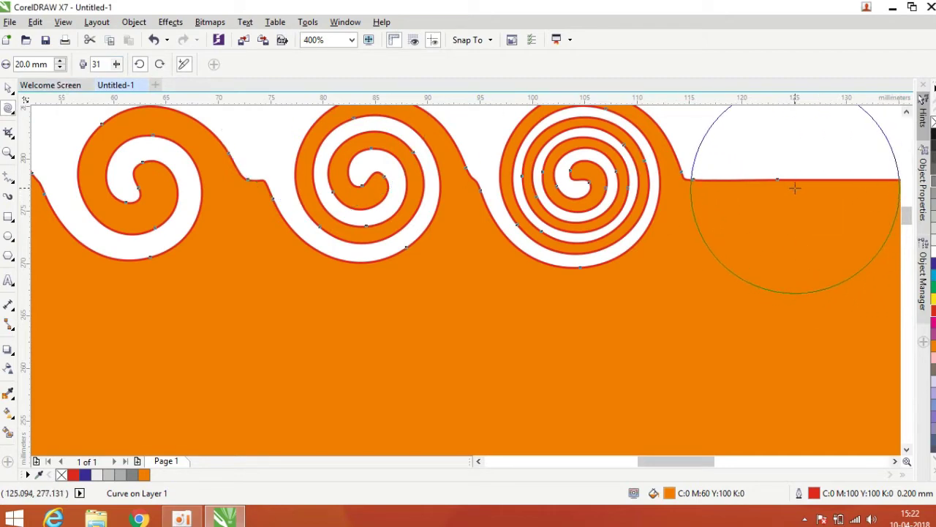
{"action": "left_click_drag", "start_coordinate": [797, 183], "coordinate": [799, 182]}
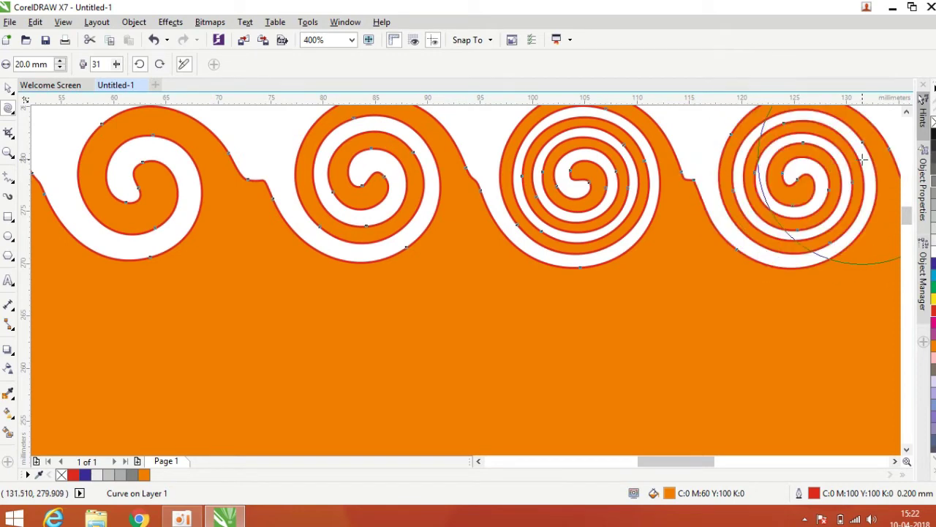
{"action": "scroll", "coordinate": [861, 154], "scroll_direction": "down", "scroll_amount": 2}
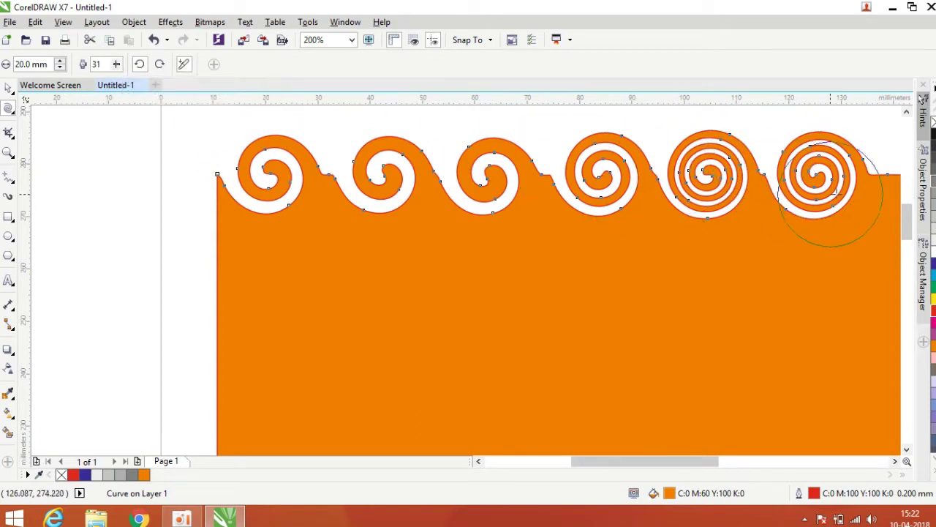
Switch the twirl direction to clockwise and undo all the spirals on the rectangle's top edge.
{"action": "left_click", "coordinate": [160, 65]}
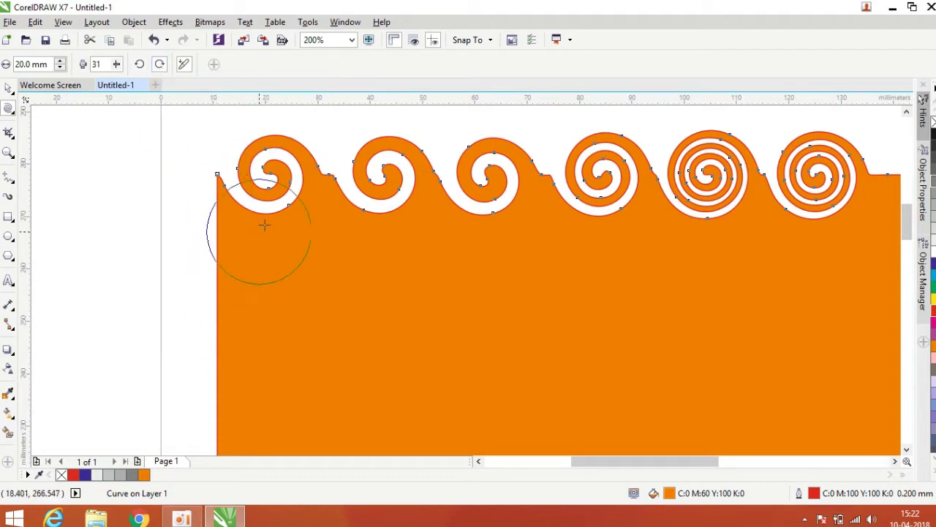
{"action": "key", "text": "ctrl+z"}
{"action": "key", "text": "ctrl+z"}
{"action": "key", "text": "ctrl+z"}
{"action": "key", "text": "ctrl+z"}
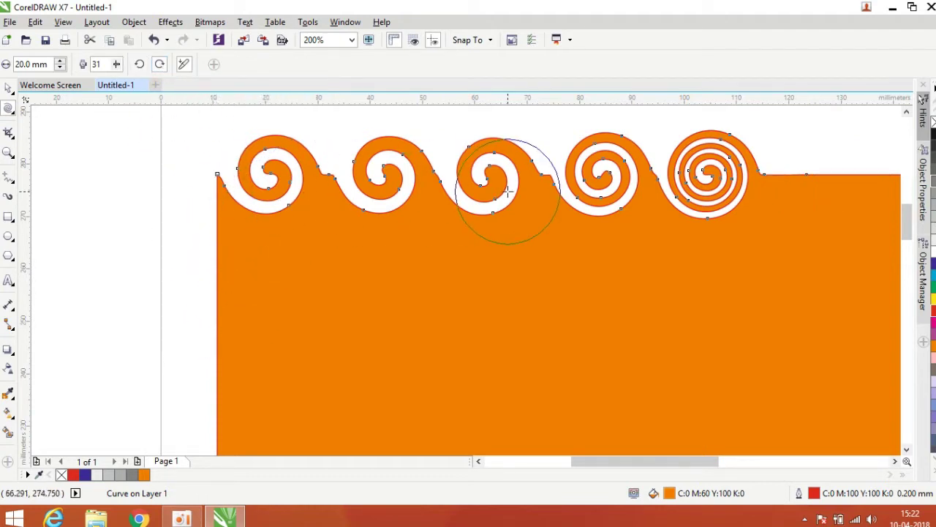
{"action": "key", "text": "ctrl+z"}
{"action": "key", "text": "ctrl+z"}
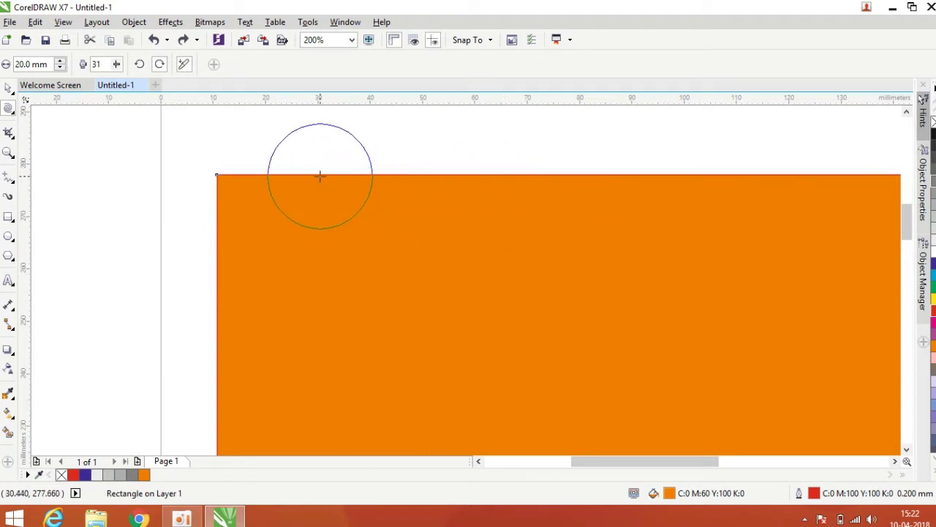
Twirl one clockwise spiral and two counterclockwise spirals beside it on the top edge at rate 31, and set the direction back to clockwise.
{"action": "left_click_drag", "start_coordinate": [318, 173], "coordinate": [319, 173]}
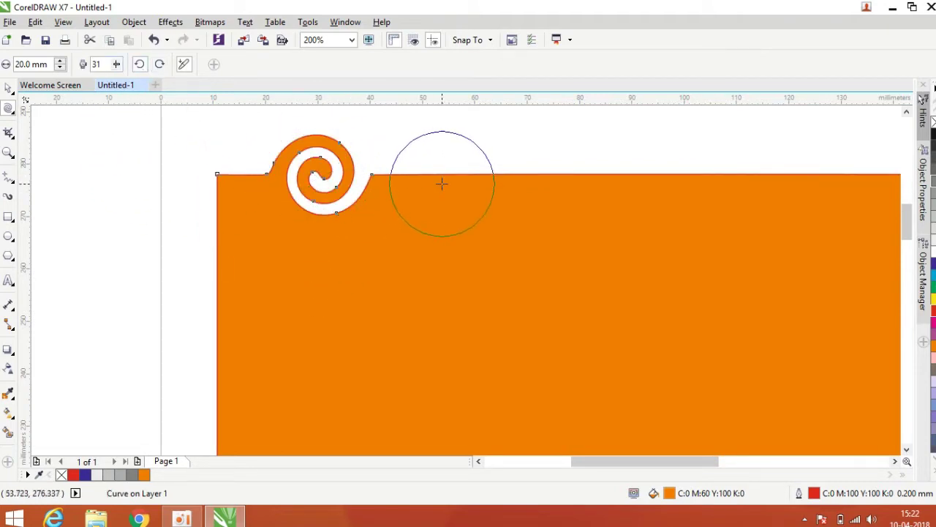
{"action": "left_click_drag", "start_coordinate": [437, 177], "coordinate": [437, 177]}
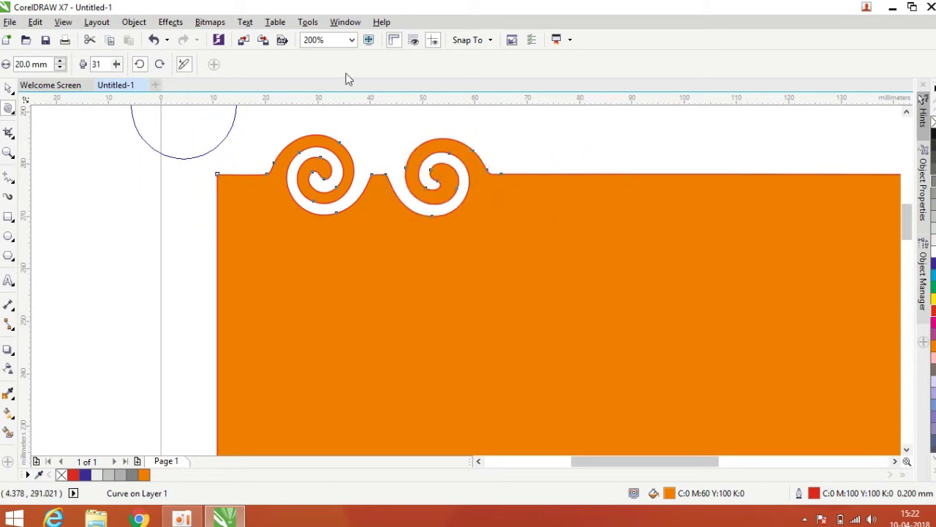
{"action": "left_click", "coordinate": [159, 65]}
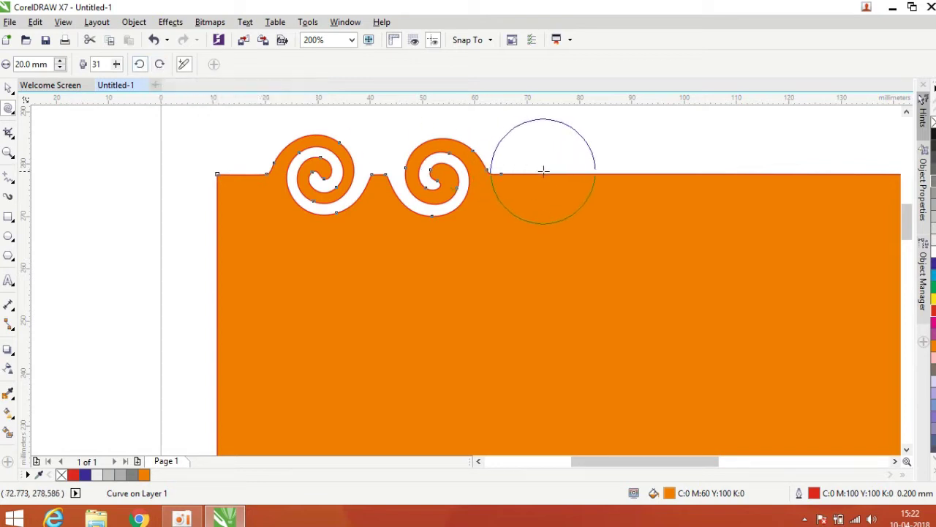
{"action": "left_click_drag", "start_coordinate": [543, 172], "coordinate": [543, 174]}
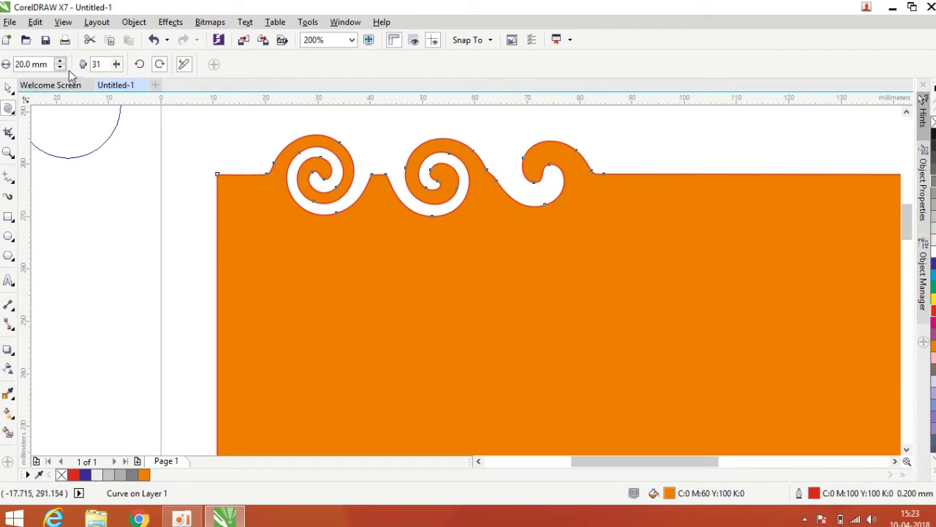
{"action": "left_click", "coordinate": [158, 66]}
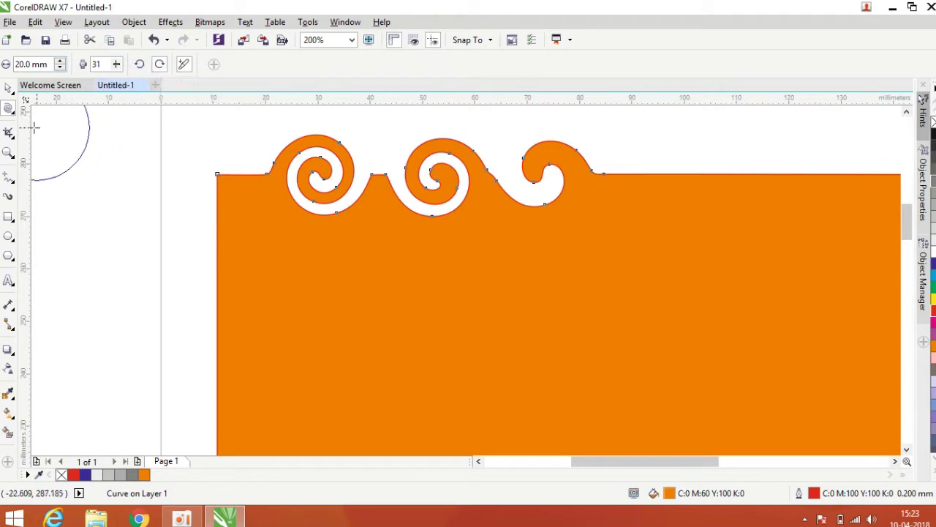
Undo the three clockwise and counterclockwise twirls on the rectangle's top edge.
{"action": "scroll", "coordinate": [151, 173], "scroll_direction": "down", "scroll_amount": 3}
{"action": "scroll", "coordinate": [152, 172], "scroll_direction": "down", "scroll_amount": 5}
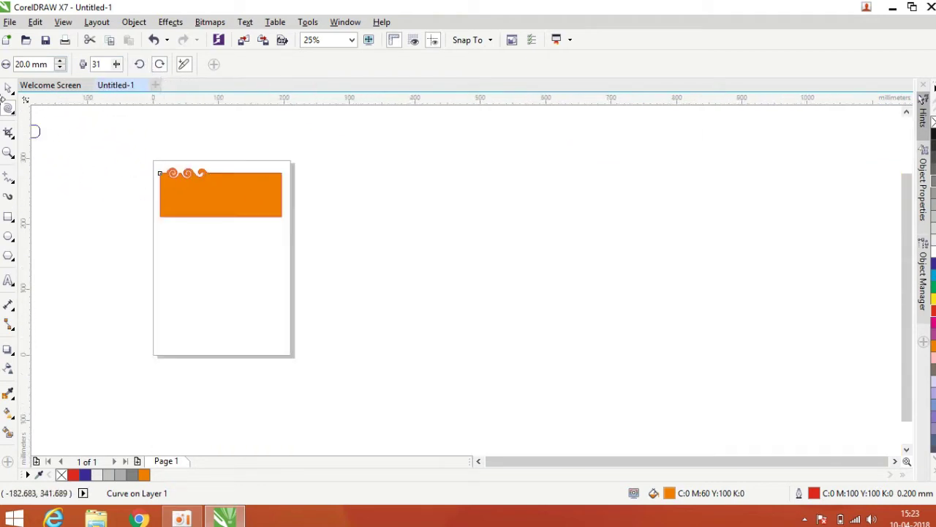
{"action": "left_click", "coordinate": [9, 88]}
{"action": "scroll", "coordinate": [322, 154], "scroll_direction": "up", "scroll_amount": 5}
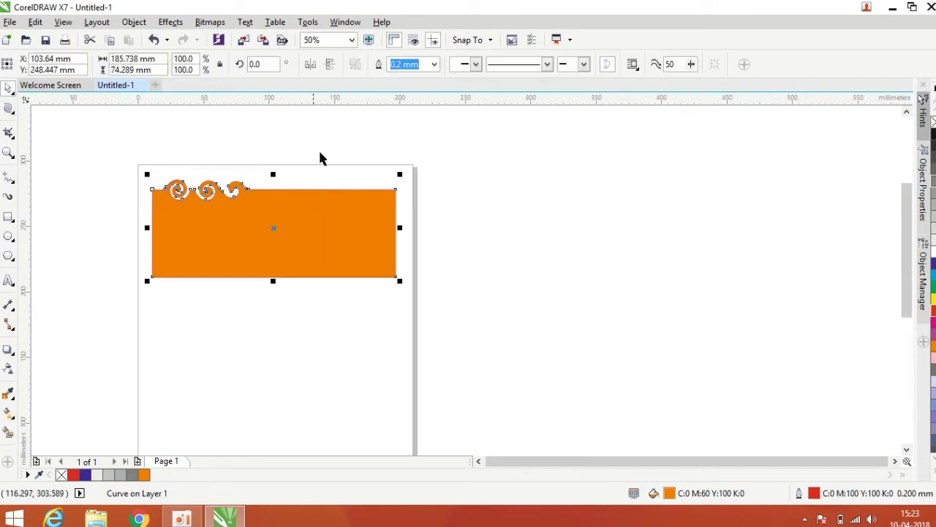
{"action": "scroll", "coordinate": [208, 296], "scroll_direction": "down", "scroll_amount": 5}
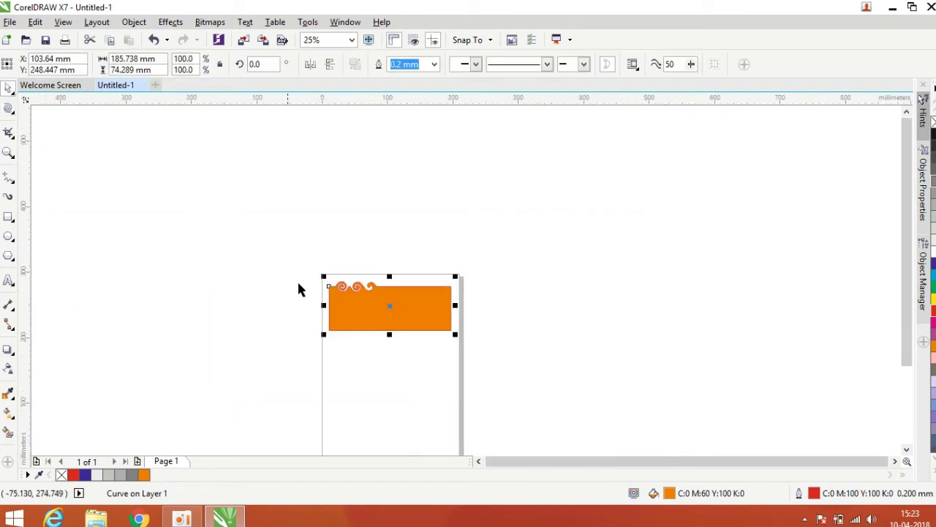
{"action": "scroll", "coordinate": [297, 286], "scroll_direction": "up", "scroll_amount": 6}
{"action": "key", "text": "ctrl+z"}
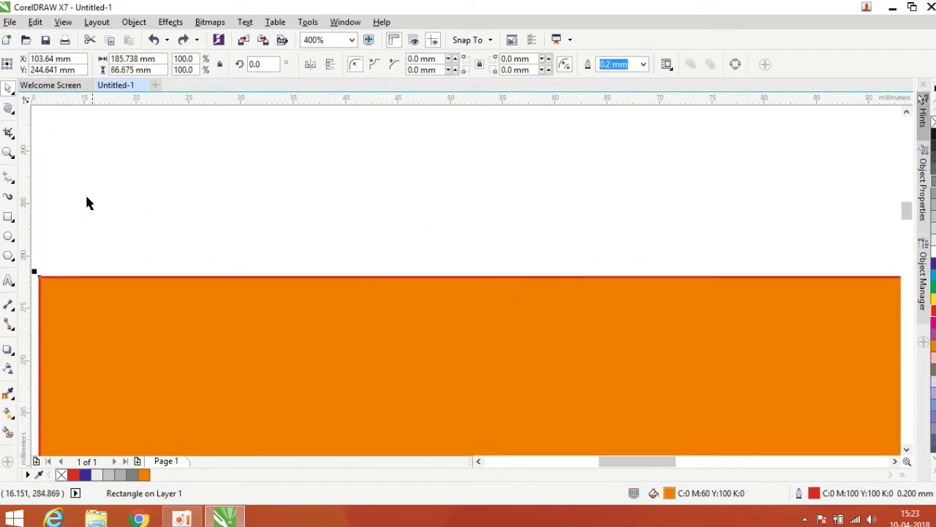
Choose the Attract tool, try a pull at rate 20 on the top edge near the left corner, and undo it.
{"action": "left_click", "coordinate": [14, 115]}
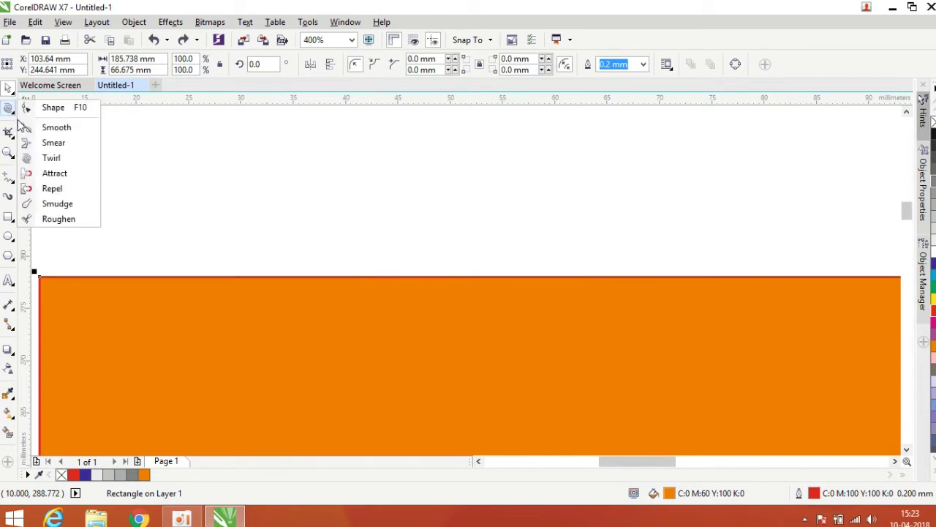
{"action": "left_click", "coordinate": [33, 173]}
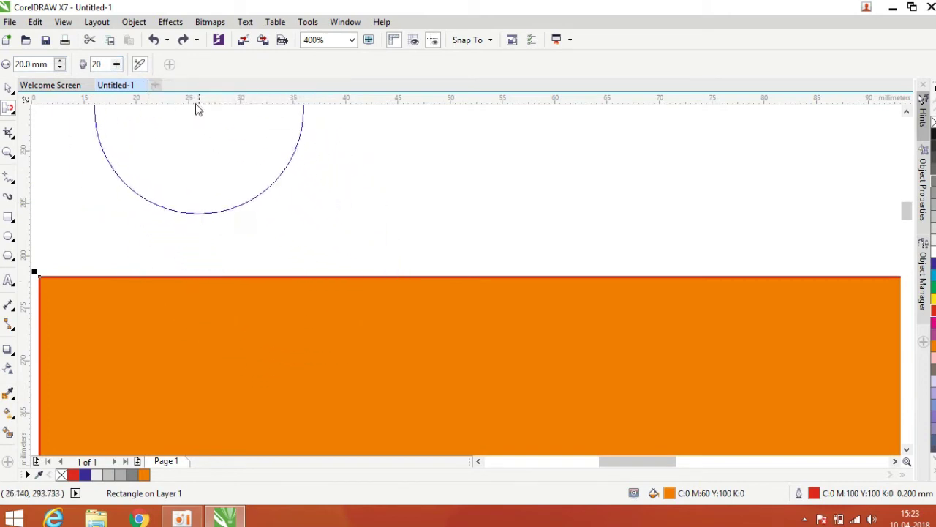
{"action": "left_click", "coordinate": [145, 271]}
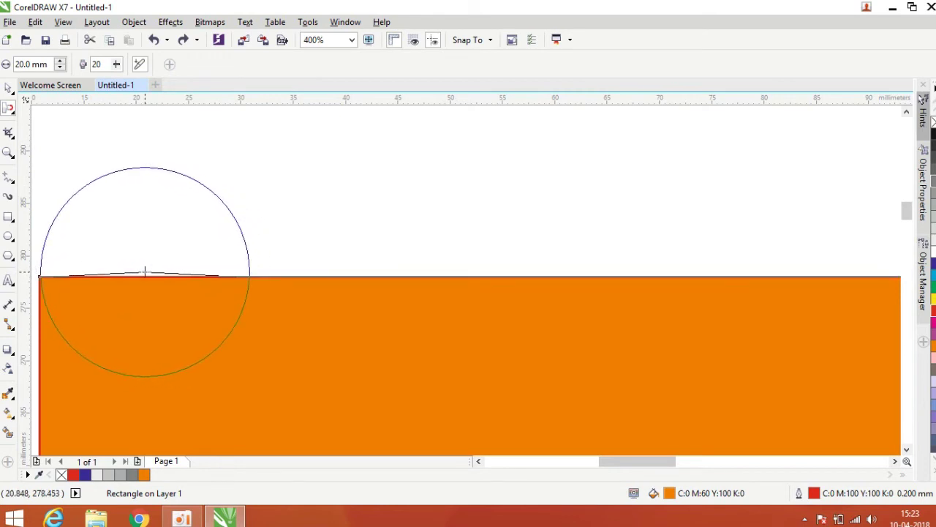
{"action": "key", "text": "ctrl+z"}
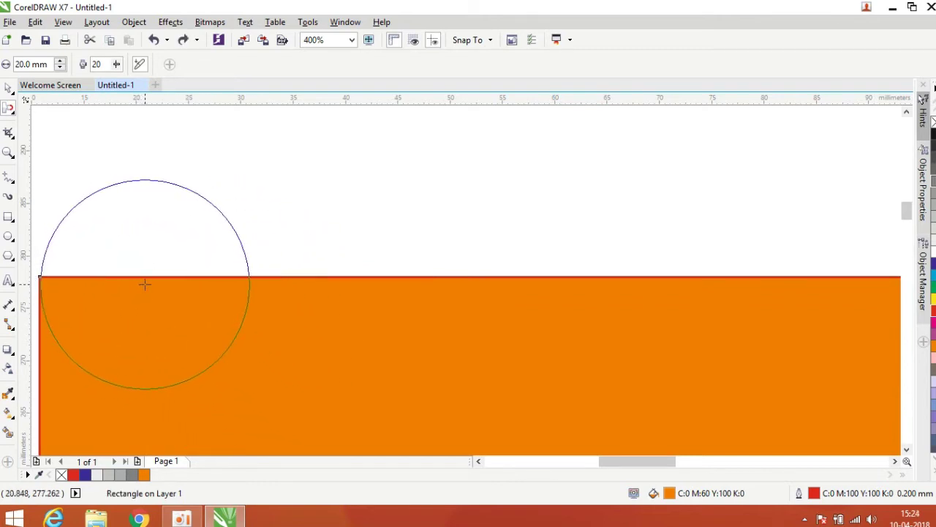
Set the attract rate to 81 and pull a notch about 17 mm deep into the top edge near the left corner.
{"action": "left_click", "coordinate": [119, 62]}
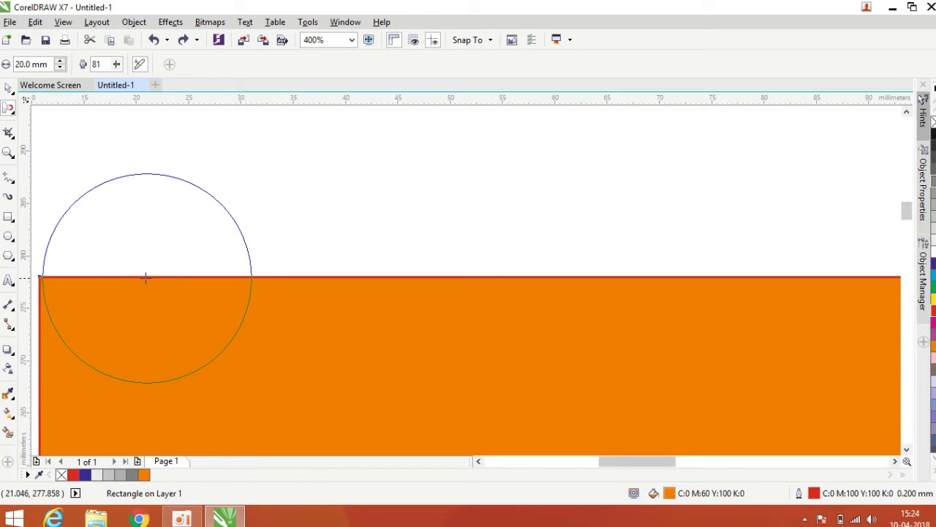
{"action": "left_click_drag", "start_coordinate": [145, 278], "coordinate": [152, 457]}
{"action": "scroll", "coordinate": [190, 286], "scroll_direction": "down", "scroll_amount": 3}
{"action": "scroll", "coordinate": [227, 356], "scroll_direction": "up", "scroll_amount": 4}
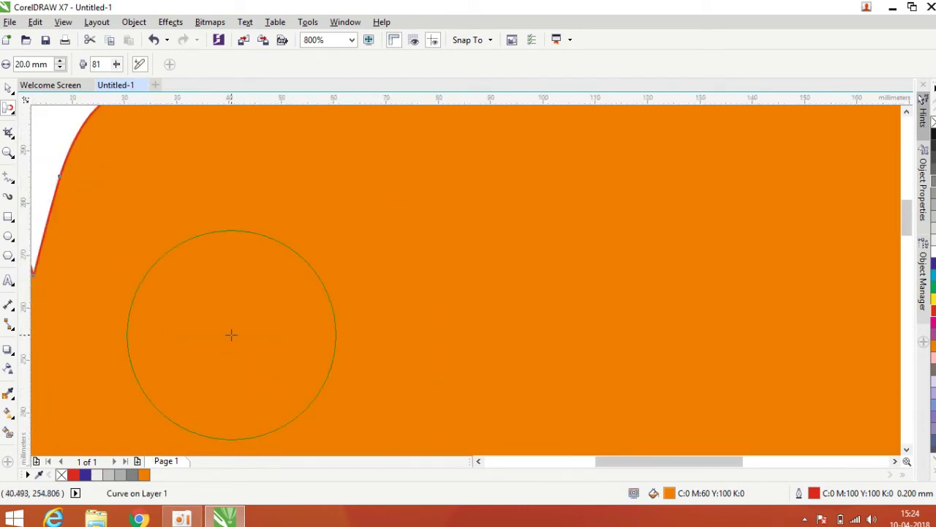
Set the attract rate to 86 and pull a long diagonal slit, a shallow dip and a long curved slit into the top edge's middle part.
{"action": "scroll", "coordinate": [231, 334], "scroll_direction": "down", "scroll_amount": 2}
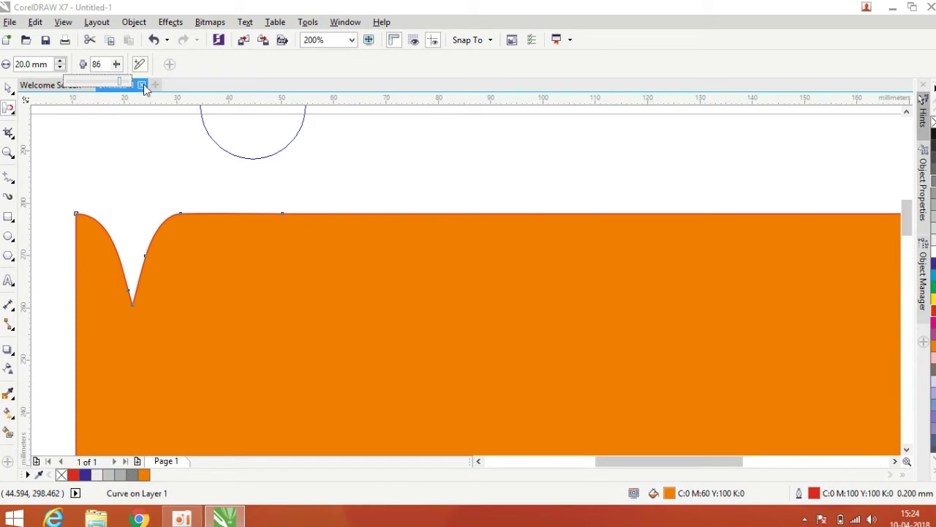
{"action": "mouse_move", "coordinate": [331, 210]}
{"action": "left_mouse_down"}
{"action": "mouse_move", "coordinate": [333, 242]}
{"action": "mouse_move", "coordinate": [315, 295]}
{"action": "mouse_move", "coordinate": [242, 447]}
{"action": "left_mouse_up"}
{"action": "scroll", "coordinate": [302, 318], "scroll_direction": "down", "scroll_amount": 3}
{"action": "scroll", "coordinate": [316, 316], "scroll_direction": "up", "scroll_amount": 3}
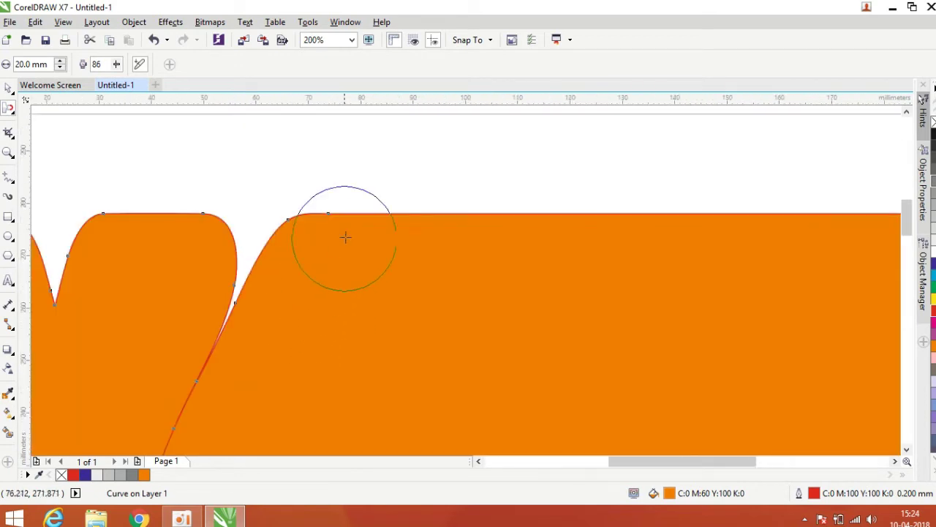
{"action": "left_click_drag", "start_coordinate": [370, 212], "coordinate": [372, 220]}
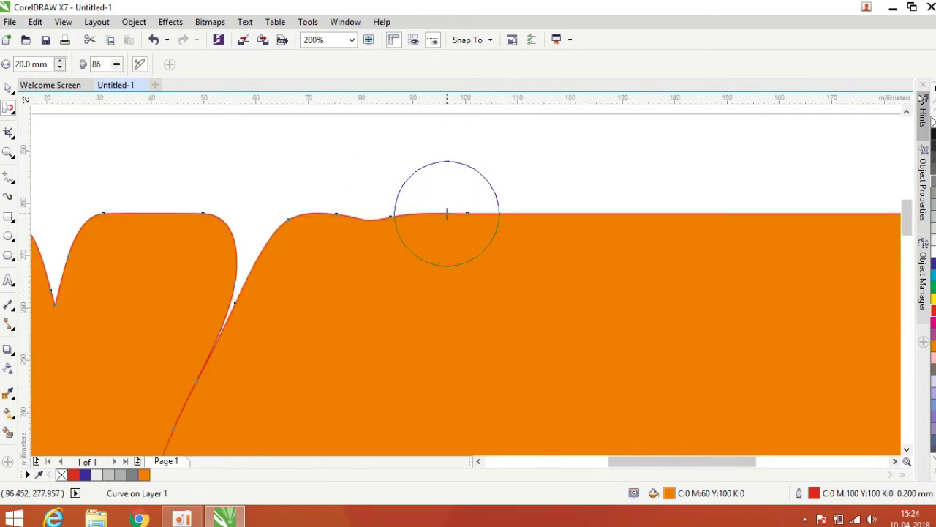
{"action": "mouse_move", "coordinate": [446, 214]}
{"action": "left_mouse_down"}
{"action": "mouse_move", "coordinate": [430, 287]}
{"action": "mouse_move", "coordinate": [364, 348]}
{"action": "mouse_move", "coordinate": [371, 368]}
{"action": "mouse_move", "coordinate": [497, 408]}
{"action": "mouse_move", "coordinate": [561, 413]}
{"action": "mouse_move", "coordinate": [607, 410]}
{"action": "mouse_move", "coordinate": [663, 351]}
{"action": "left_mouse_up"}
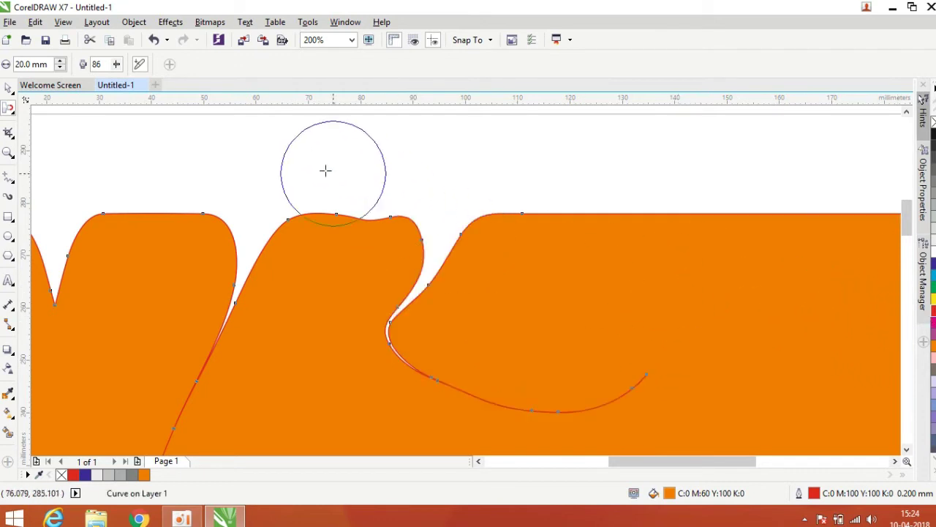
Attract a shallow dip into the top edge at about 130 mm and a slanted slit at about 157 mm.
{"action": "left_click_drag", "start_coordinate": [621, 216], "coordinate": [623, 221]}
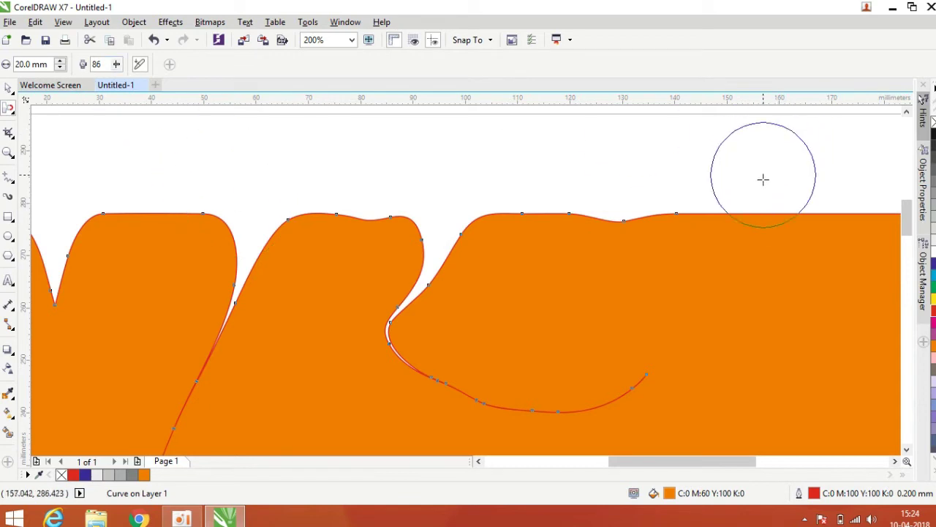
{"action": "mouse_move", "coordinate": [762, 211]}
{"action": "left_mouse_down"}
{"action": "mouse_move", "coordinate": [765, 237]}
{"action": "mouse_move", "coordinate": [679, 417]}
{"action": "mouse_move", "coordinate": [684, 381]}
{"action": "left_mouse_up"}
{"action": "scroll", "coordinate": [691, 277], "scroll_direction": "down", "scroll_amount": 3}
{"action": "scroll", "coordinate": [690, 276], "scroll_direction": "up", "scroll_amount": 2}
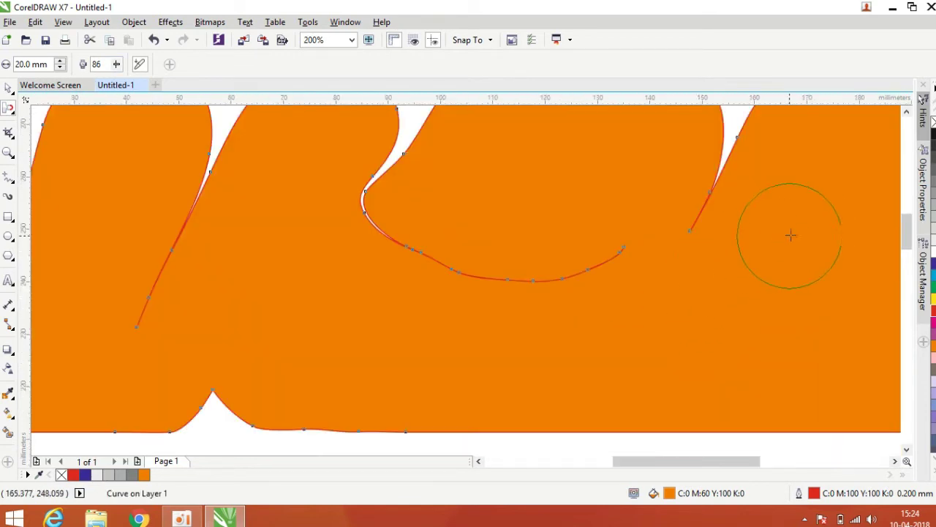
Attract the lower part of the right edge and the right part of the bottom edge slightly inward.
{"action": "scroll", "coordinate": [792, 234], "scroll_direction": "down", "scroll_amount": 1}
{"action": "left_click_drag", "start_coordinate": [872, 259], "coordinate": [867, 286]}
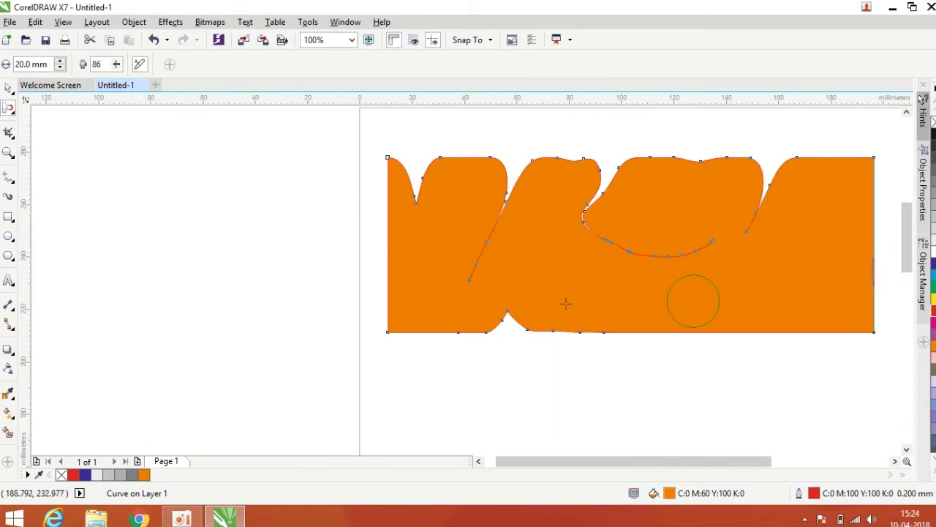
{"action": "scroll", "coordinate": [886, 282], "scroll_direction": "up", "scroll_amount": 2}
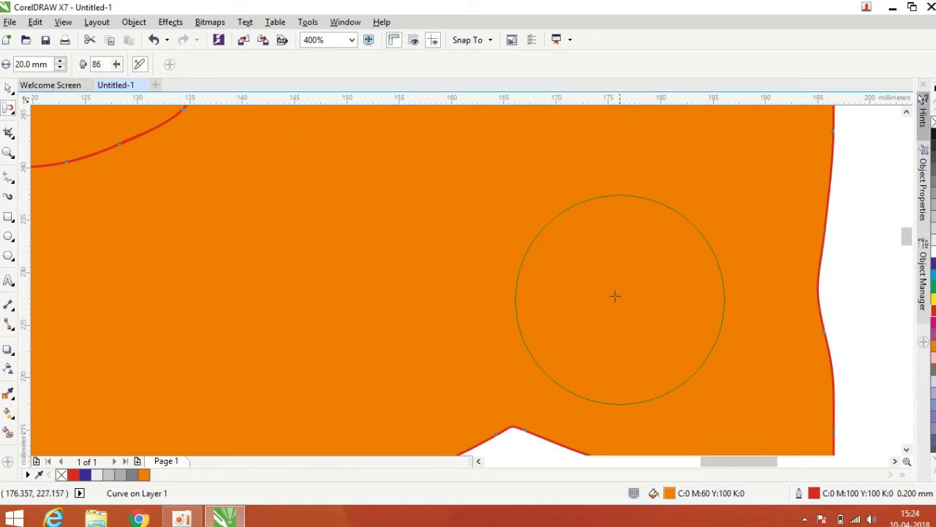
{"action": "scroll", "coordinate": [617, 295], "scroll_direction": "down", "scroll_amount": 2}
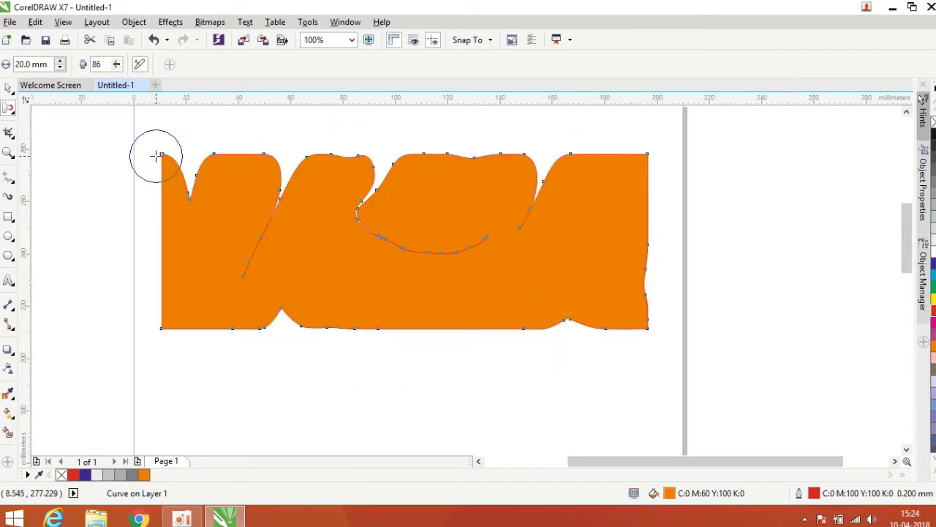
Pull the lower-left corner outward, draw the left and right edges up into curved horns above the top corners, and deselect the shape.
{"action": "left_click_drag", "start_coordinate": [163, 310], "coordinate": [131, 302]}
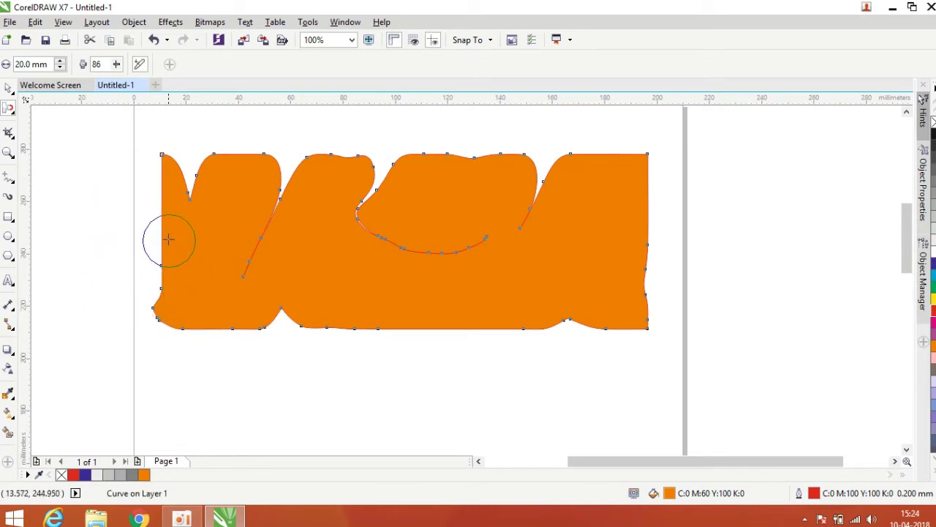
{"action": "mouse_move", "coordinate": [167, 236]}
{"action": "left_mouse_down"}
{"action": "mouse_move", "coordinate": [121, 158]}
{"action": "mouse_move", "coordinate": [121, 141]}
{"action": "mouse_move", "coordinate": [150, 122]}
{"action": "left_mouse_up"}
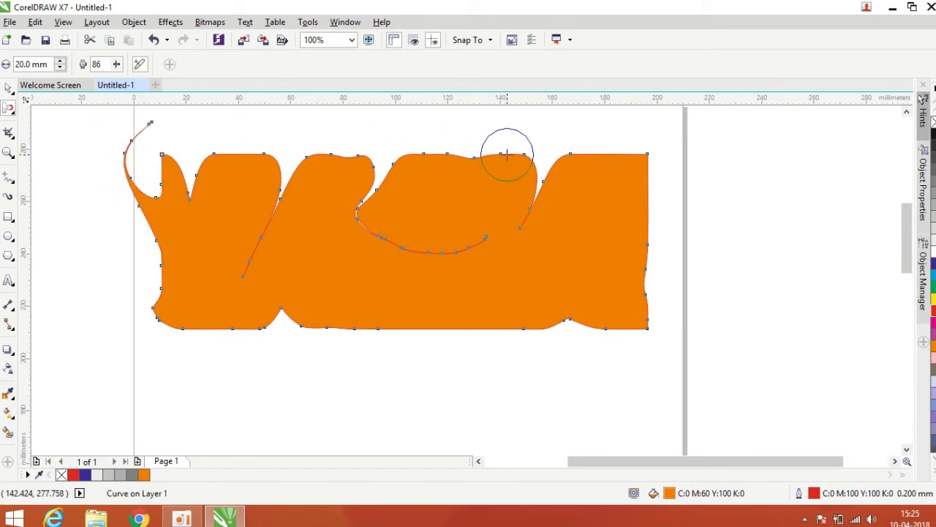
{"action": "mouse_move", "coordinate": [650, 195]}
{"action": "left_mouse_down"}
{"action": "mouse_move", "coordinate": [677, 155]}
{"action": "mouse_move", "coordinate": [668, 121]}
{"action": "mouse_move", "coordinate": [657, 120]}
{"action": "left_mouse_up"}
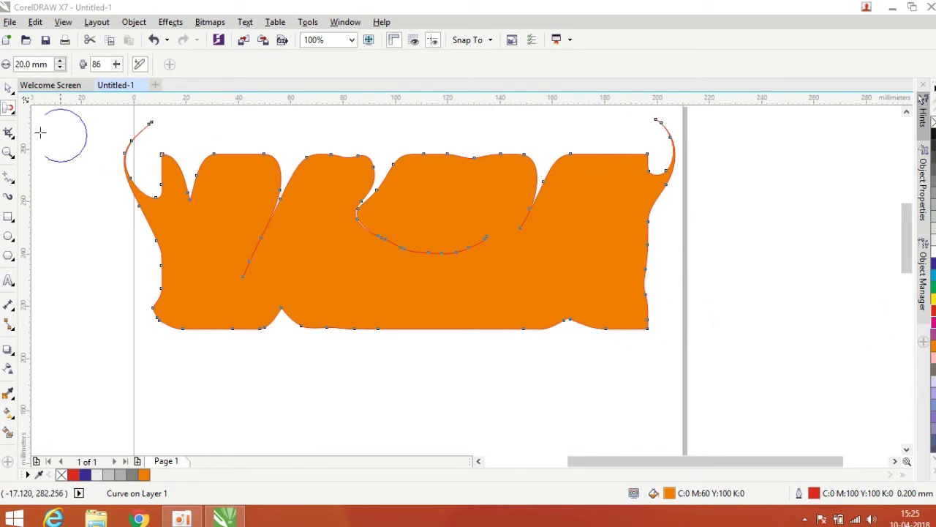
{"action": "left_click", "coordinate": [9, 88]}
{"action": "left_click", "coordinate": [53, 159]}
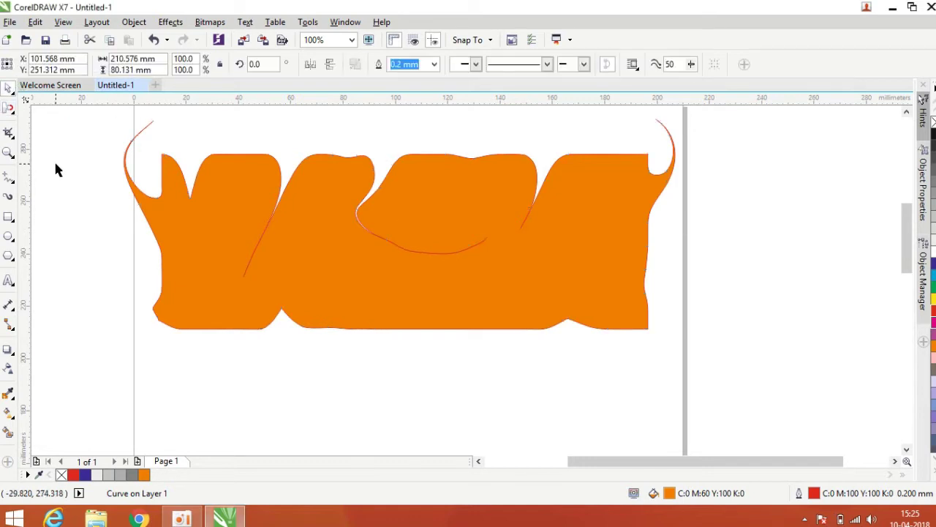
Choose the Repel tool and undo the latest Attract pulls on the orange shape.
{"action": "left_click", "coordinate": [15, 114]}
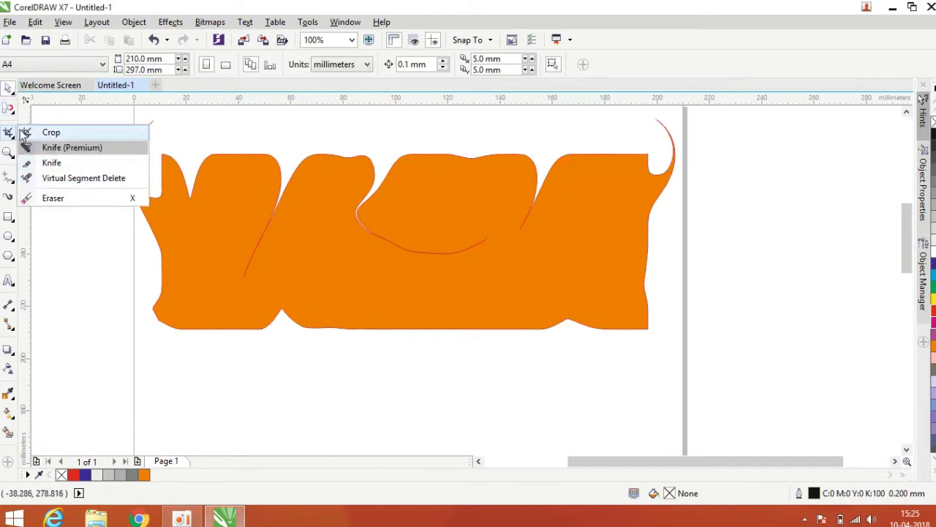
{"action": "mouse_move", "coordinate": [11, 132]}
{"action": "mouse_move", "coordinate": [9, 110]}
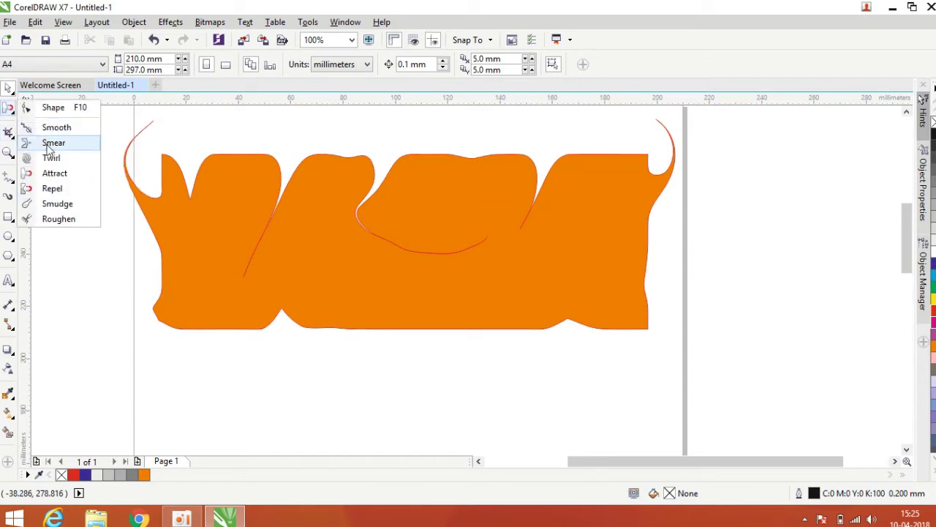
{"action": "left_click", "coordinate": [53, 188]}
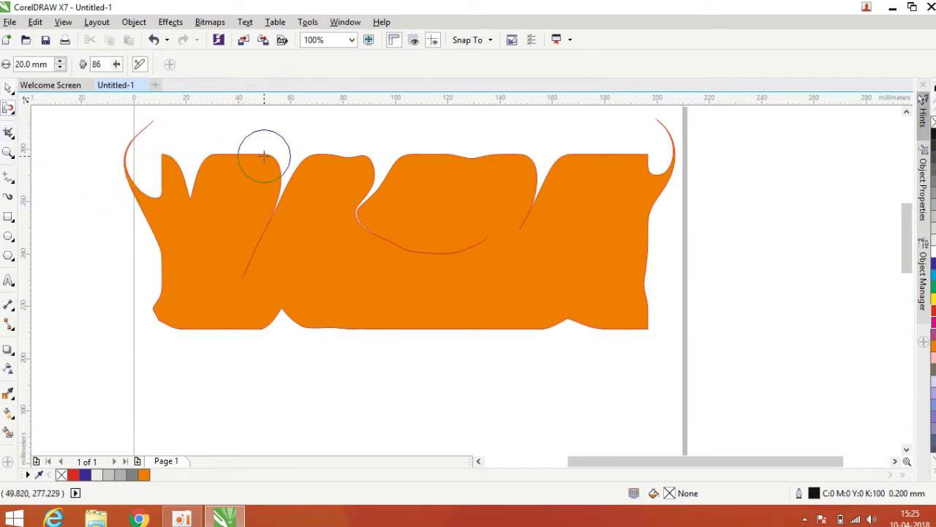
{"action": "key", "text": "ctrl+z"}
{"action": "key", "text": "ctrl+z"}
{"action": "key", "text": "ctrl+z"}
{"action": "key", "text": "ctrl+z"}
{"action": "key", "text": "ctrl+z"}
{"action": "key", "text": "ctrl+z"}
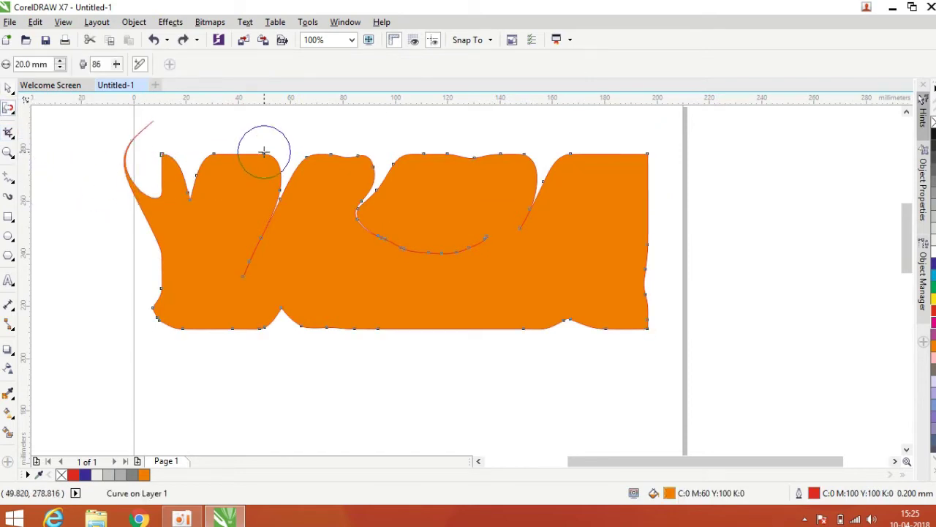
Undo the remaining Attract pulls until the orange shape is a plain rectangle again.
{"action": "key", "text": "ctrl+z"}
{"action": "key", "text": "ctrl+z"}
{"action": "key", "text": "ctrl+z"}
{"action": "key", "text": "ctrl+z"}
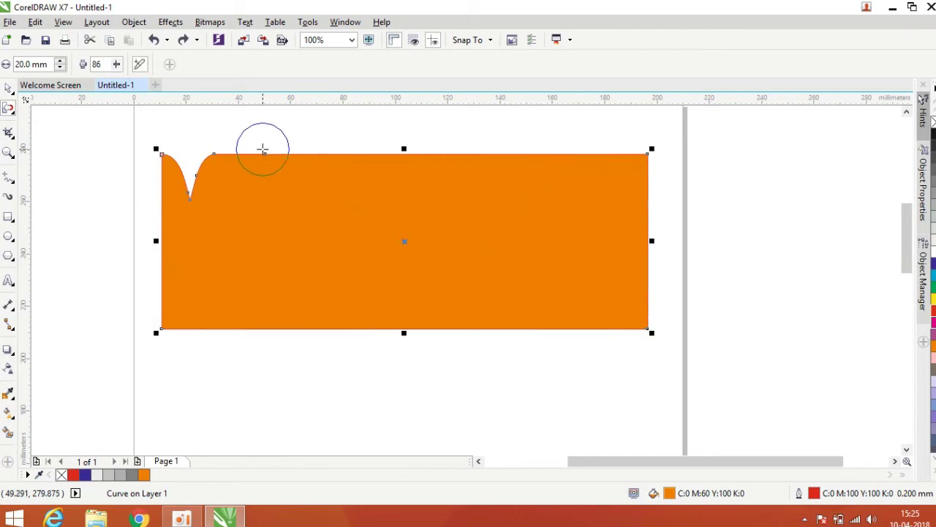
Repel two round bumps about 20 mm wide out of the rectangle's top edge, centred at about 23 mm and 43 mm.
{"action": "scroll", "coordinate": [215, 142], "scroll_direction": "up", "scroll_amount": 1}
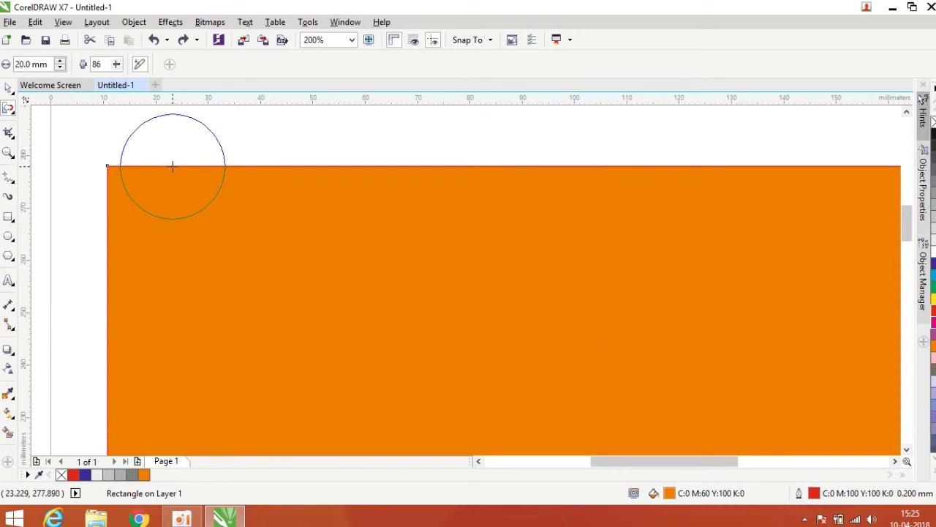
{"action": "left_click_drag", "start_coordinate": [173, 166], "coordinate": [173, 166]}
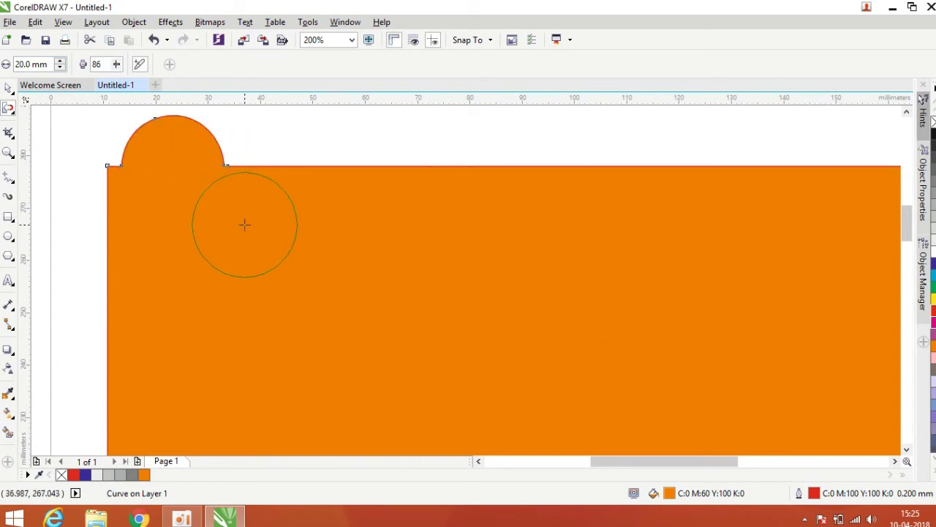
{"action": "left_click_drag", "start_coordinate": [244, 225], "coordinate": [250, 213]}
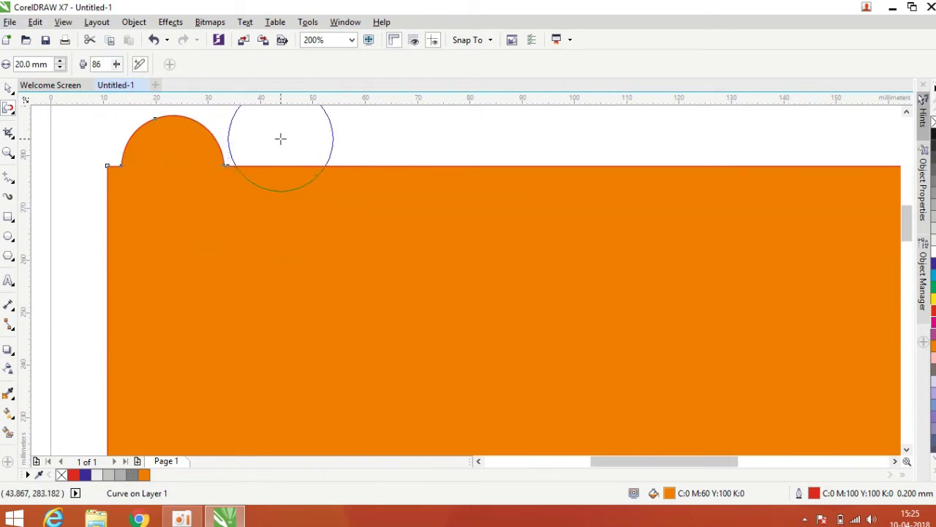
{"action": "scroll", "coordinate": [287, 179], "scroll_direction": "up", "scroll_amount": 1}
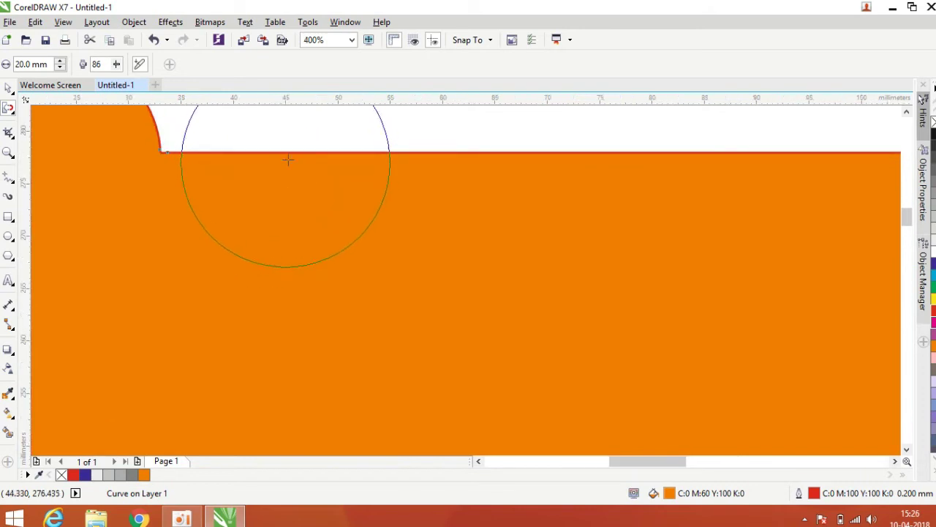
{"action": "scroll", "coordinate": [286, 180], "scroll_direction": "down", "scroll_amount": 2}
{"action": "scroll", "coordinate": [293, 145], "scroll_direction": "up", "scroll_amount": 2}
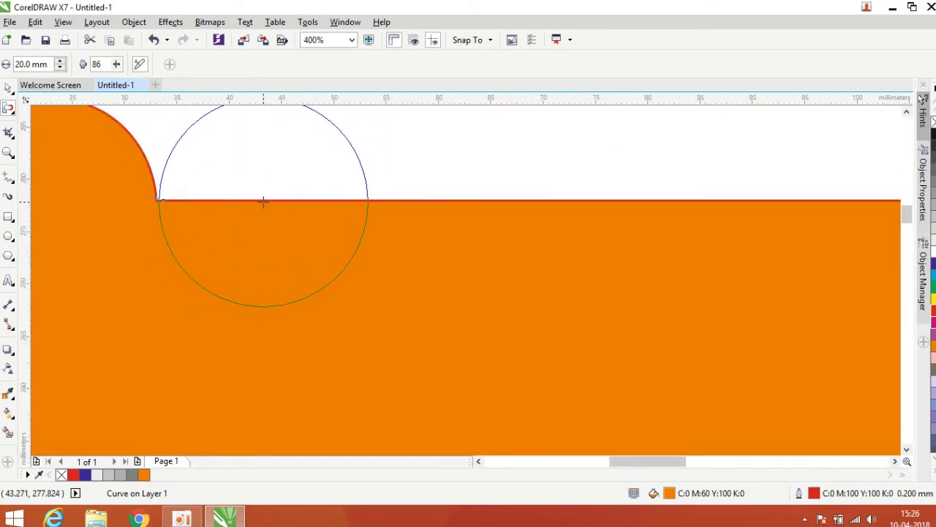
{"action": "left_click_drag", "start_coordinate": [264, 200], "coordinate": [263, 200]}
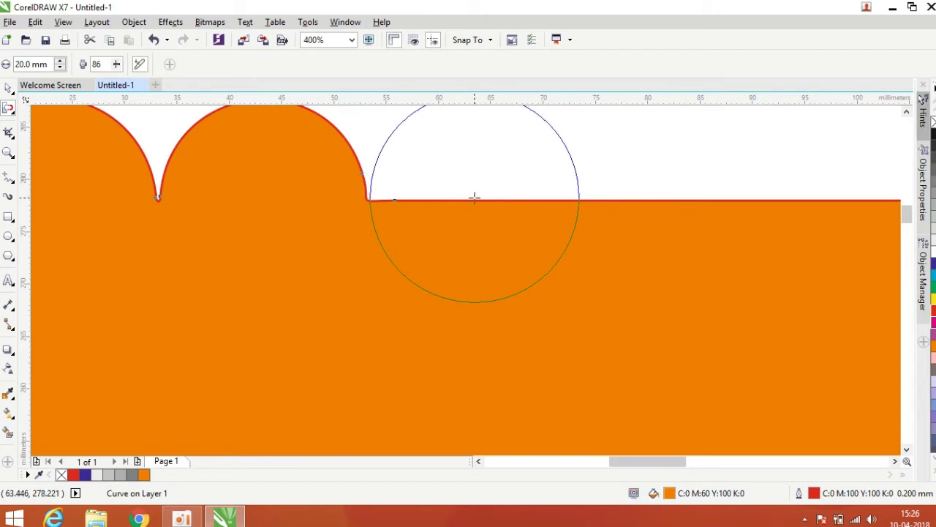
Repel three adjacent round dips about 20 mm wide into the top edge, centred at about 63, 83 and 103 mm.
{"action": "left_click_drag", "start_coordinate": [475, 196], "coordinate": [476, 198]}
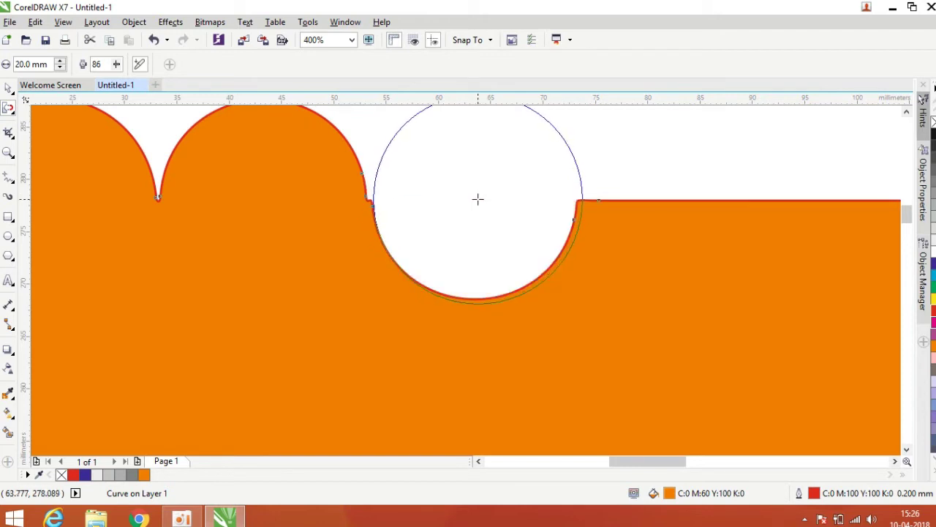
{"action": "scroll", "coordinate": [477, 198], "scroll_direction": "down", "scroll_amount": 2}
{"action": "scroll", "coordinate": [552, 185], "scroll_direction": "up", "scroll_amount": 2}
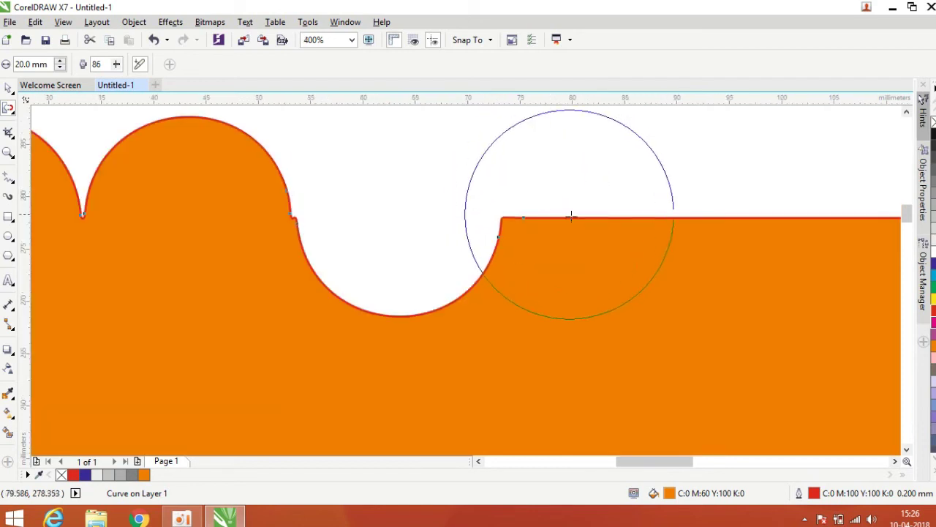
{"action": "scroll", "coordinate": [571, 213], "scroll_direction": "up", "scroll_amount": 4}
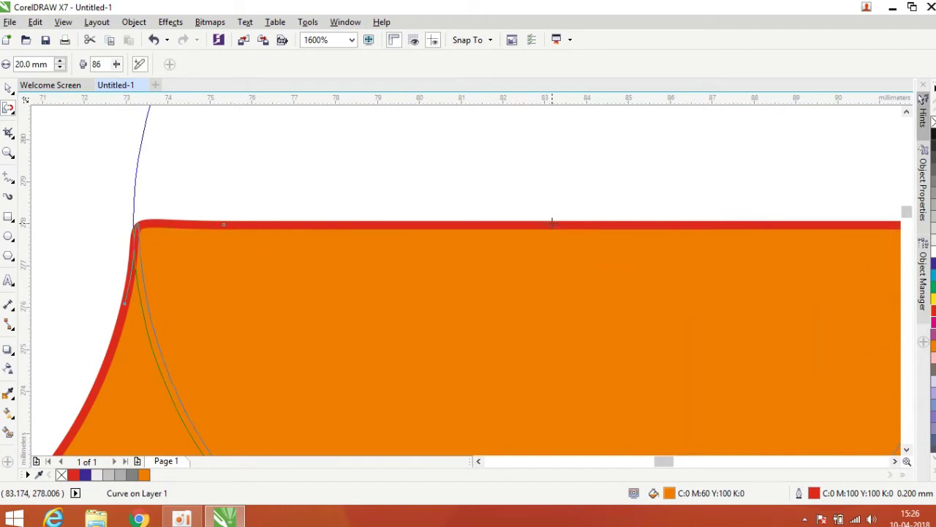
{"action": "scroll", "coordinate": [556, 226], "scroll_direction": "down", "scroll_amount": 1}
{"action": "left_click", "coordinate": [557, 226]}
{"action": "scroll", "coordinate": [585, 223], "scroll_direction": "down", "scroll_amount": 2}
{"action": "left_click", "coordinate": [604, 219]}
{"action": "scroll", "coordinate": [629, 220], "scroll_direction": "up", "scroll_amount": 2}
{"action": "scroll", "coordinate": [629, 219], "scroll_direction": "up", "scroll_amount": 1}
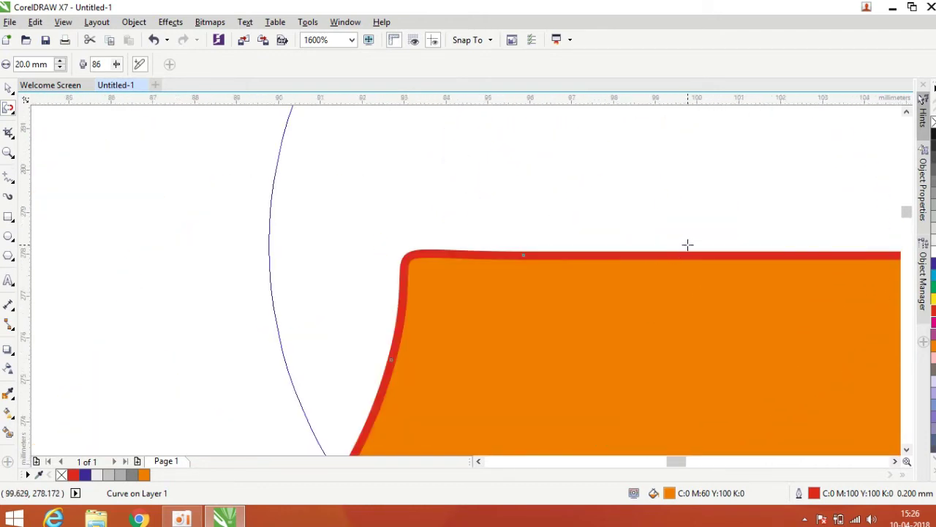
{"action": "left_click", "coordinate": [830, 250]}
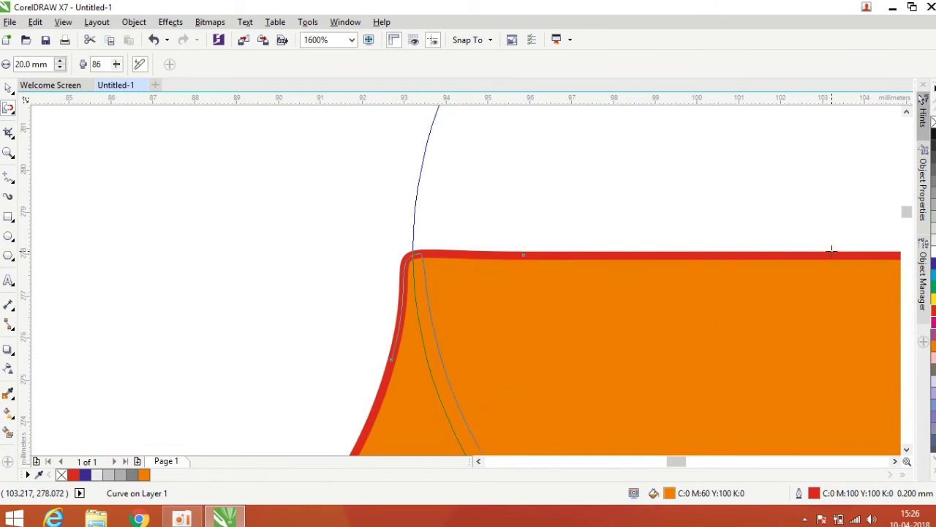
{"action": "scroll", "coordinate": [830, 249], "scroll_direction": "down", "scroll_amount": 3}
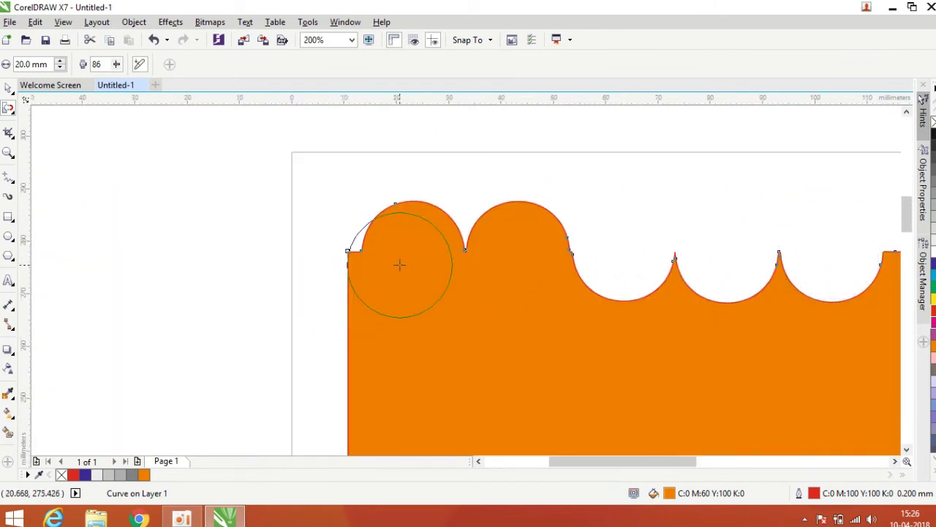
Try to repel a round dent into the upper part of the left edge, and undo it.
{"action": "scroll", "coordinate": [344, 262], "scroll_direction": "up", "scroll_amount": 2}
{"action": "scroll", "coordinate": [342, 380], "scroll_direction": "up", "scroll_amount": 1}
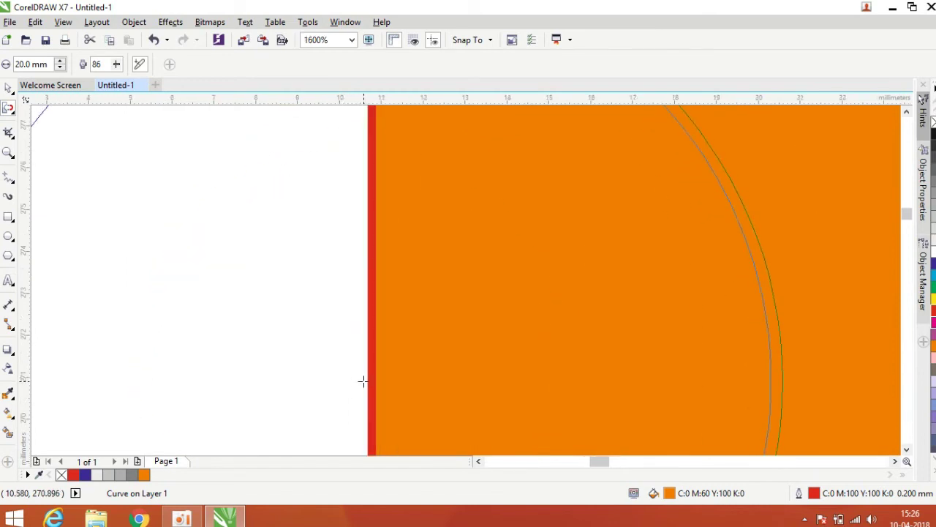
{"action": "scroll", "coordinate": [363, 378], "scroll_direction": "down", "scroll_amount": 2}
{"action": "scroll", "coordinate": [382, 378], "scroll_direction": "down", "scroll_amount": 2}
{"action": "scroll", "coordinate": [387, 373], "scroll_direction": "up", "scroll_amount": 3}
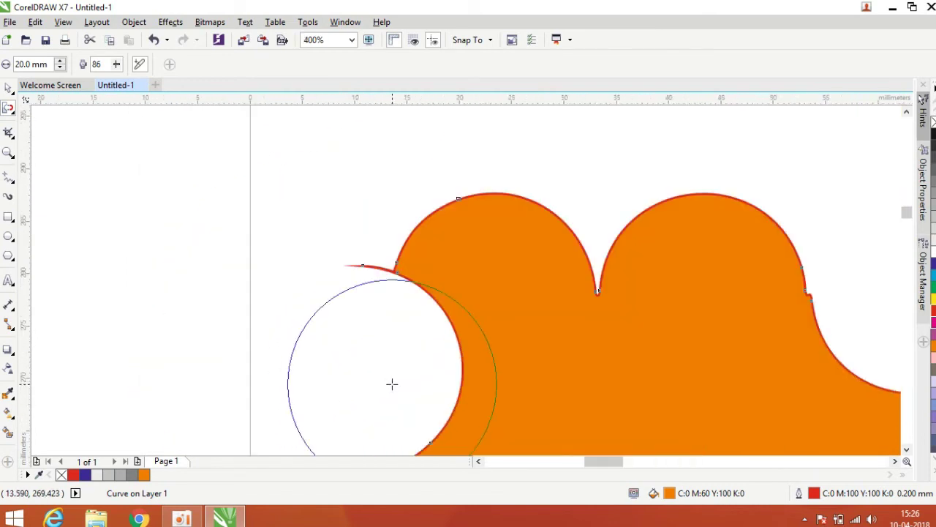
{"action": "key", "text": "ctrl+z"}
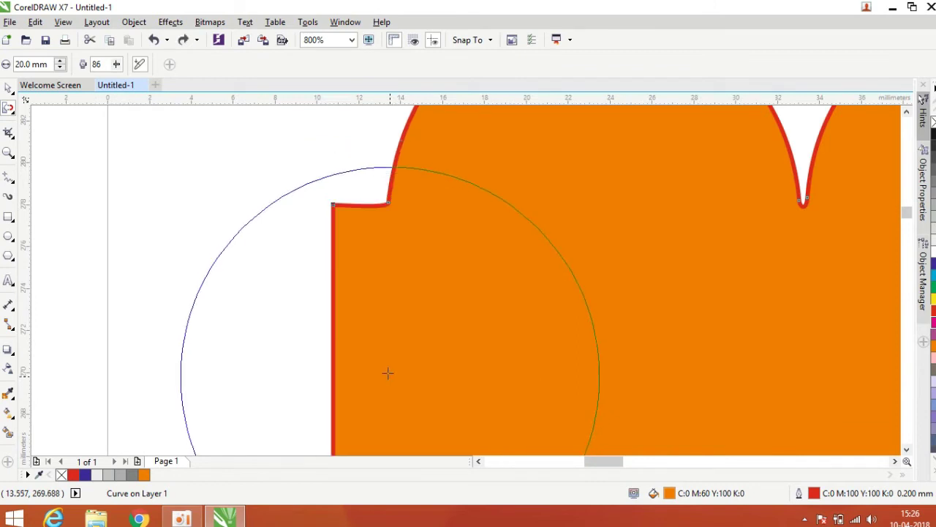
Repel the left edge just below the upper-left corner outward into a round bump about 20 mm high.
{"action": "scroll", "coordinate": [387, 374], "scroll_direction": "down", "scroll_amount": 1}
{"action": "scroll", "coordinate": [373, 365], "scroll_direction": "up", "scroll_amount": 1}
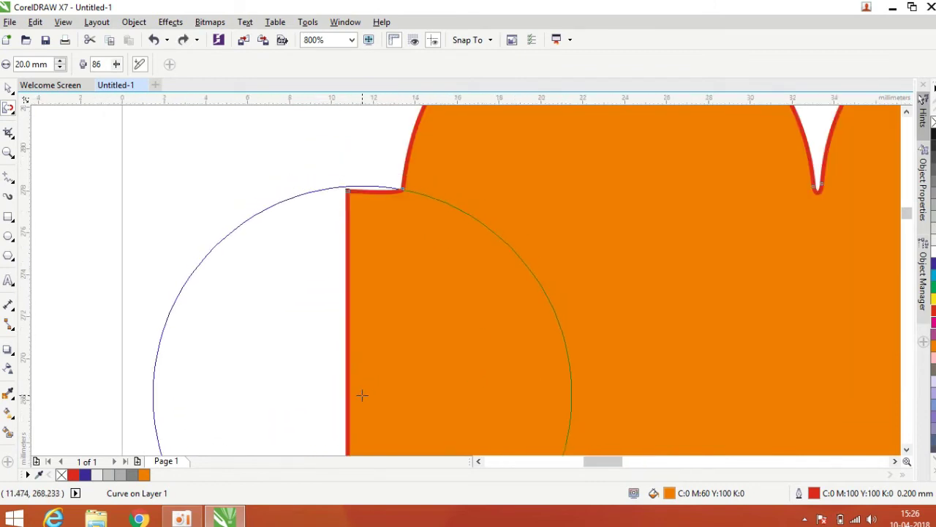
{"action": "left_click", "coordinate": [365, 389]}
{"action": "scroll", "coordinate": [502, 303], "scroll_direction": "down", "scroll_amount": 2}
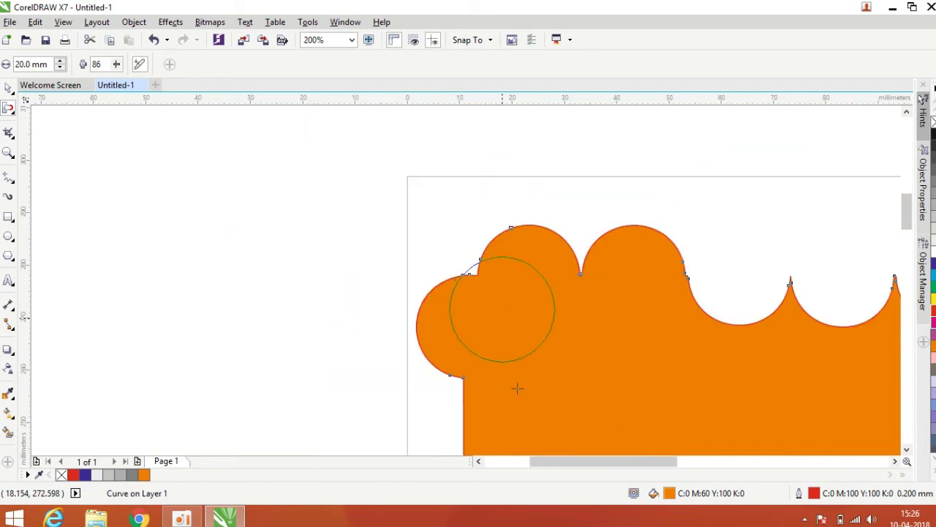
{"action": "scroll", "coordinate": [554, 342], "scroll_direction": "down", "scroll_amount": 1}
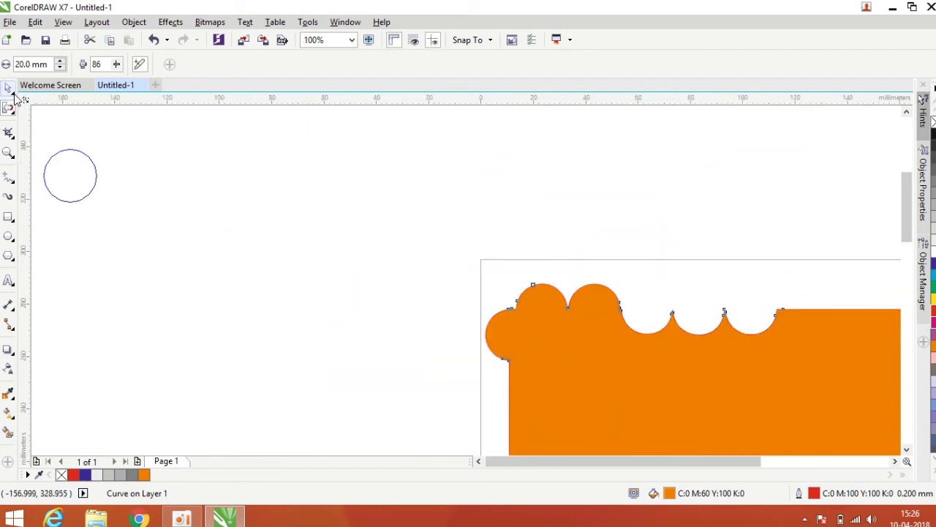
Choose the Smudge tool and set its nib size to 20 mm.
{"action": "left_click", "coordinate": [13, 95]}
{"action": "left_click", "coordinate": [15, 112]}
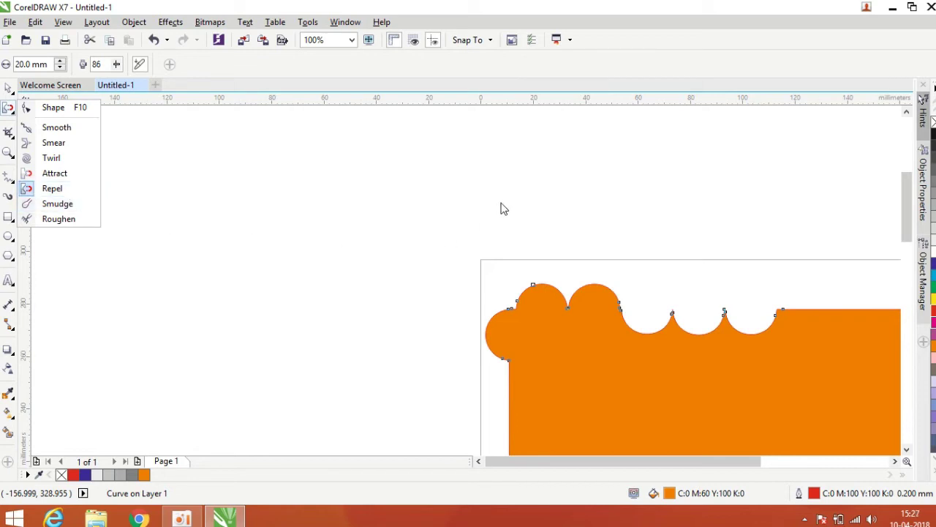
{"action": "left_click", "coordinate": [59, 203]}
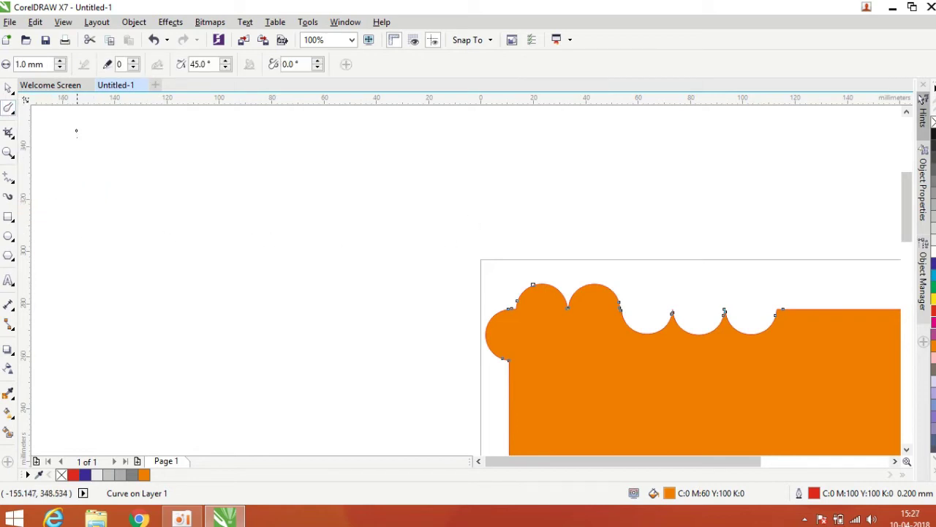
{"action": "double_click", "coordinate": [51, 62]}
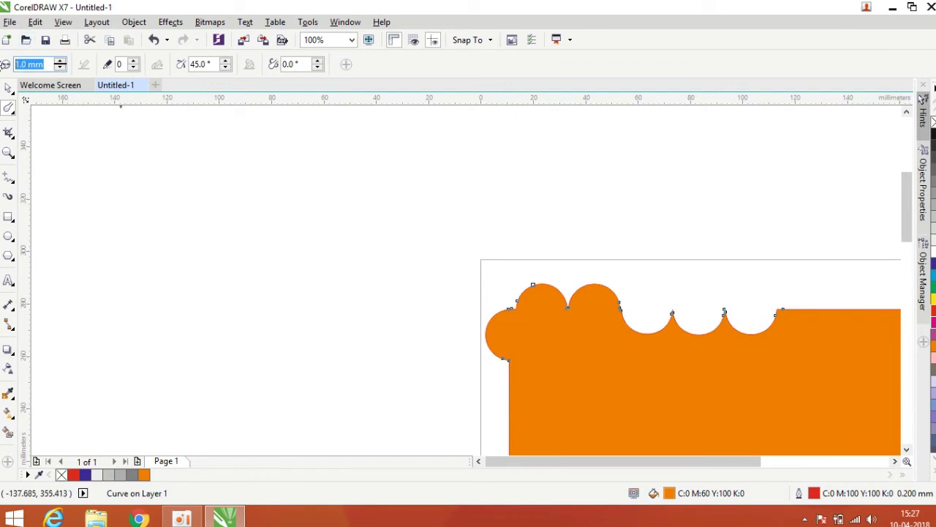
{"action": "type", "text": "20"}
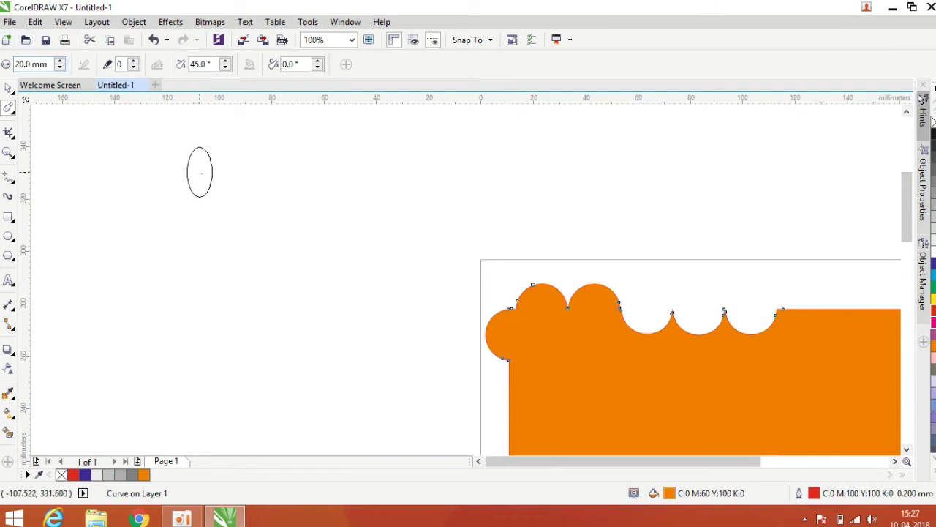
Undo all the Repel bumps and dips on the orange shape.
{"action": "key", "text": "ctrl+z"}
{"action": "key", "text": "ctrl+z"}
{"action": "key", "text": "ctrl+z"}
{"action": "key", "text": "ctrl+z"}
{"action": "key", "text": "ctrl+z"}
{"action": "key", "text": "ctrl+z"}
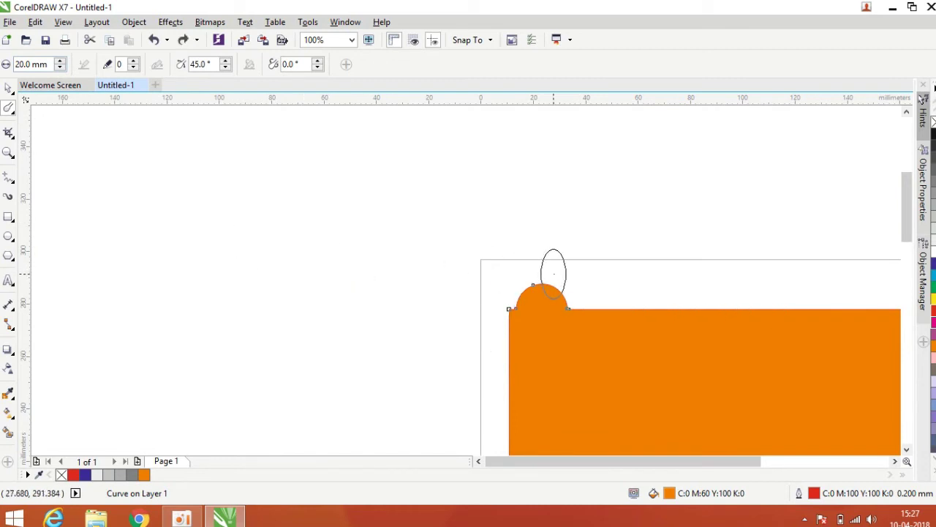
With dryout set to 3, smudge two curved arms out of the top edge and a tapering hook out of the right edge.
{"action": "scroll", "coordinate": [600, 316], "scroll_direction": "up", "scroll_amount": 1}
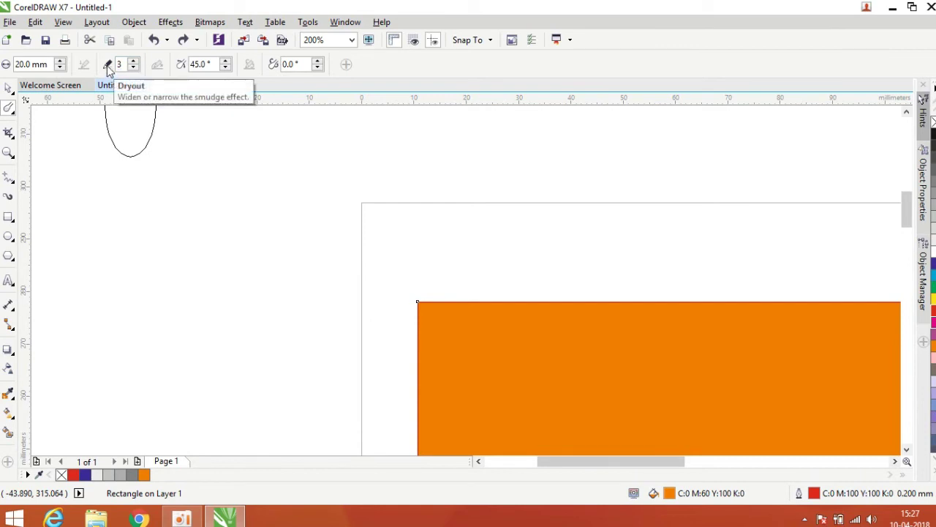
{"action": "mouse_move", "coordinate": [482, 306]}
{"action": "left_mouse_down"}
{"action": "mouse_move", "coordinate": [496, 325]}
{"action": "mouse_move", "coordinate": [517, 229]}
{"action": "mouse_move", "coordinate": [588, 171]}
{"action": "mouse_move", "coordinate": [667, 189]}
{"action": "left_mouse_up"}
{"action": "scroll", "coordinate": [337, 196], "scroll_direction": "down", "scroll_amount": 2}
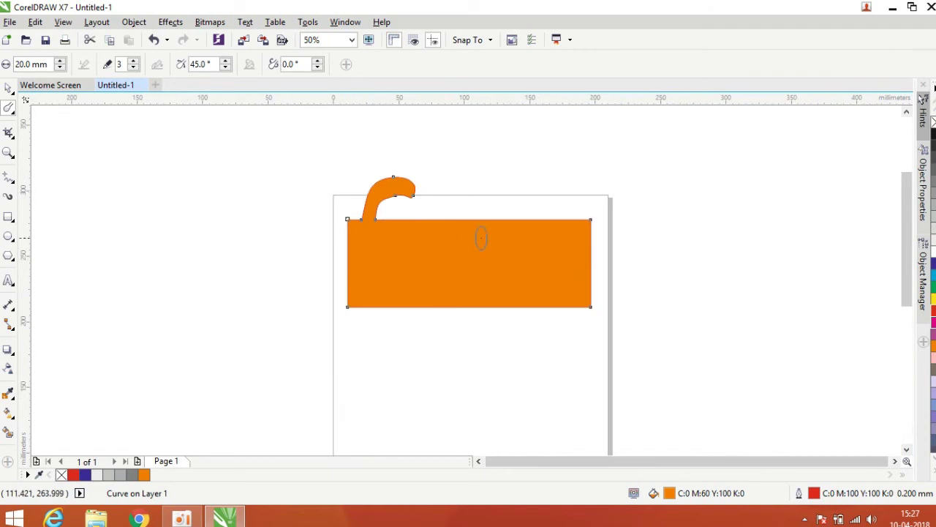
{"action": "scroll", "coordinate": [480, 236], "scroll_direction": "up", "scroll_amount": 1}
{"action": "mouse_move", "coordinate": [605, 192]}
{"action": "left_mouse_down"}
{"action": "mouse_move", "coordinate": [526, 125]}
{"action": "mouse_move", "coordinate": [421, 134]}
{"action": "left_mouse_up"}
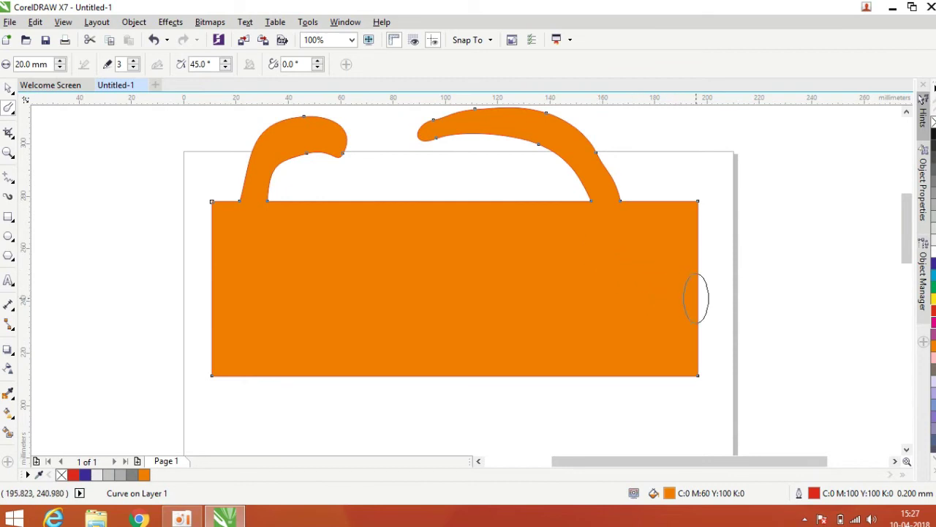
{"action": "mouse_move", "coordinate": [676, 302]}
{"action": "left_mouse_down"}
{"action": "mouse_move", "coordinate": [754, 295]}
{"action": "mouse_move", "coordinate": [807, 220]}
{"action": "mouse_move", "coordinate": [812, 171]}
{"action": "mouse_move", "coordinate": [788, 152]}
{"action": "mouse_move", "coordinate": [699, 142]}
{"action": "left_mouse_up"}
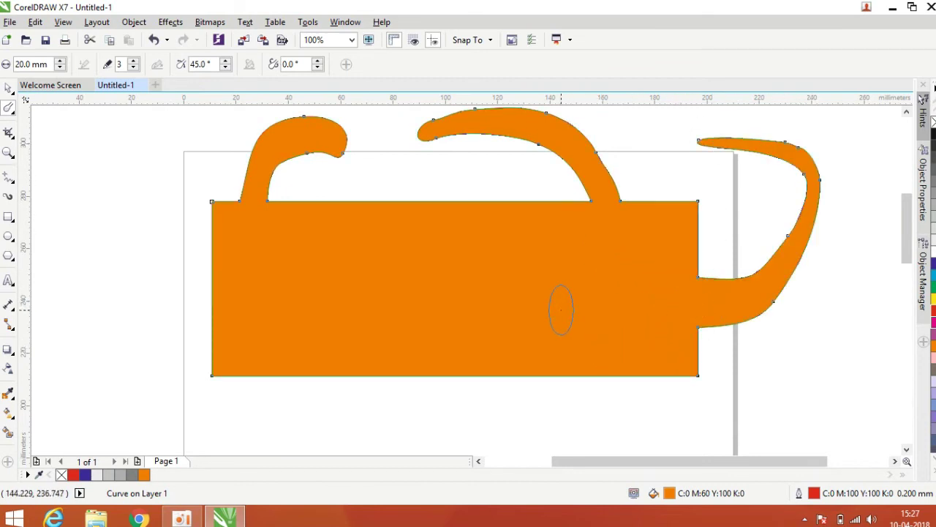
Smudge two curved slots up from the bottom edge at about 62 mm and 101 mm, and smear two strokes across the left slot.
{"action": "mouse_move", "coordinate": [449, 392]}
{"action": "left_mouse_down"}
{"action": "mouse_move", "coordinate": [460, 307]}
{"action": "mouse_move", "coordinate": [484, 256]}
{"action": "left_mouse_up"}
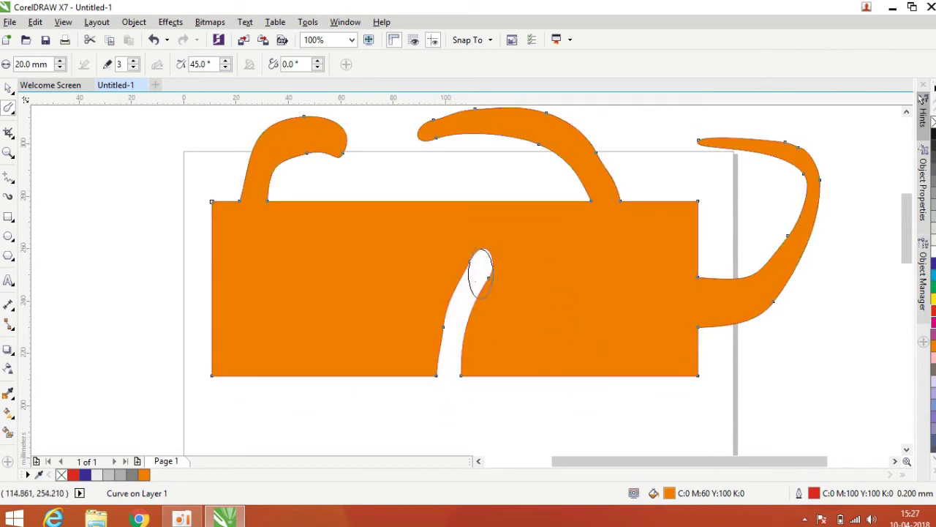
{"action": "mouse_move", "coordinate": [366, 375]}
{"action": "left_mouse_down"}
{"action": "mouse_move", "coordinate": [330, 325]}
{"action": "mouse_move", "coordinate": [210, 280]}
{"action": "mouse_move", "coordinate": [136, 286]}
{"action": "left_mouse_up"}
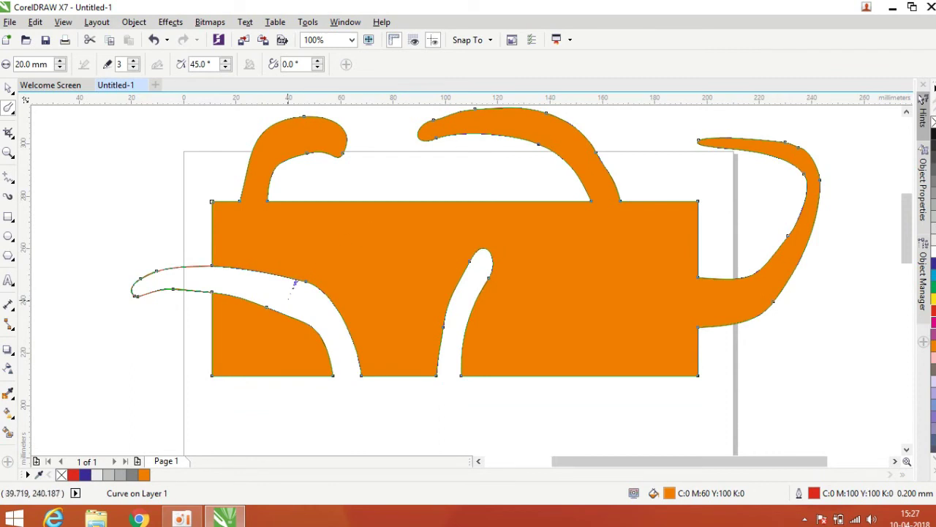
{"action": "mouse_move", "coordinate": [268, 378]}
{"action": "left_mouse_down"}
{"action": "mouse_move", "coordinate": [299, 261]}
{"action": "mouse_move", "coordinate": [350, 225]}
{"action": "left_mouse_up"}
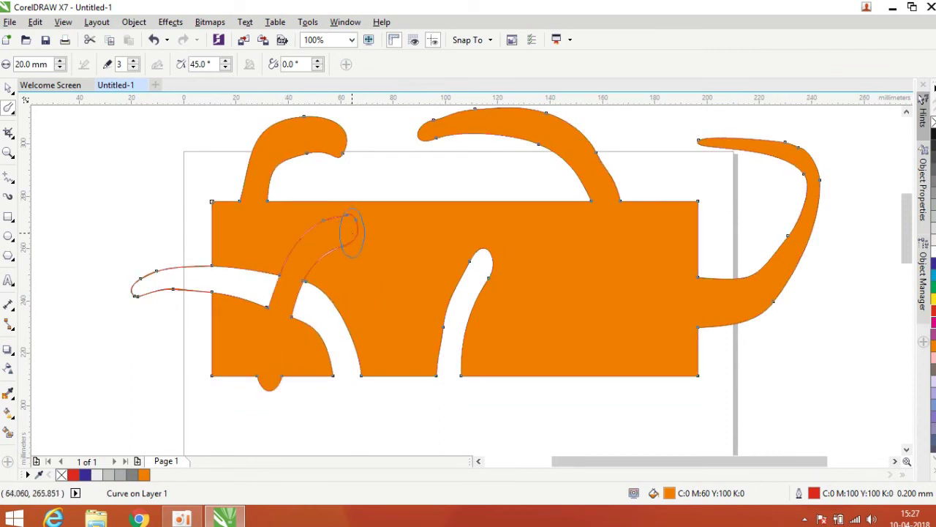
{"action": "left_click_drag", "start_coordinate": [284, 245], "coordinate": [248, 372]}
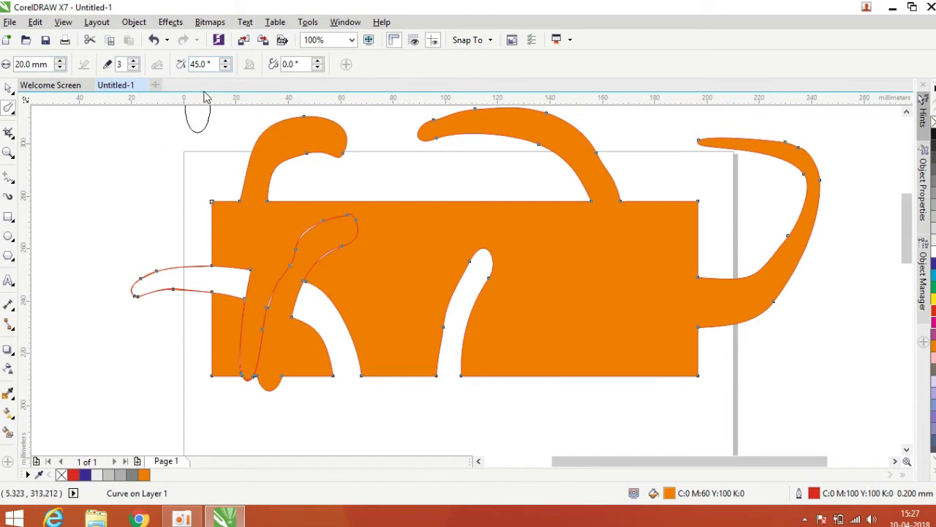
Set the Smudge brush's tilt to 50° and its bearing angle to 45°.
{"action": "left_click", "coordinate": [227, 61]}
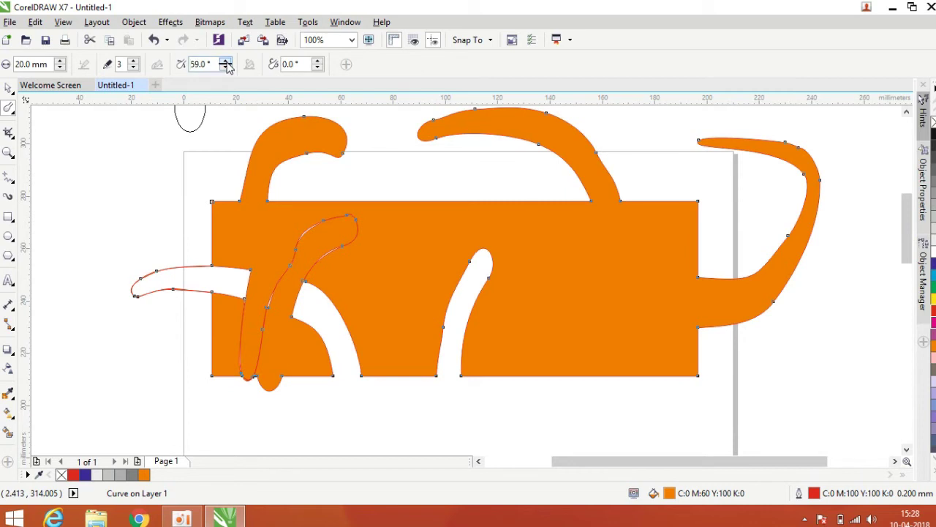
{"action": "left_click", "coordinate": [227, 62]}
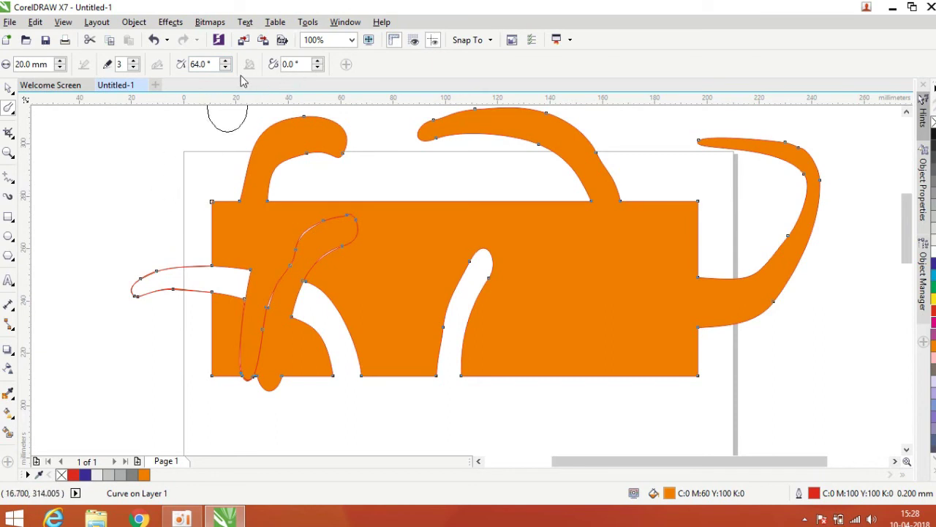
{"action": "double_click", "coordinate": [215, 64]}
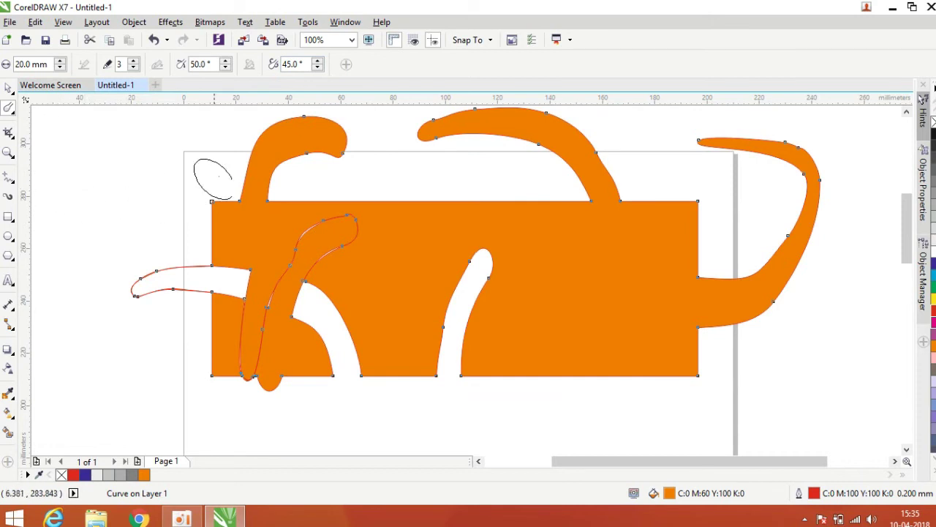
Re-enter the Smudge brush's bearing angle as 45°.
{"action": "left_click_drag", "start_coordinate": [313, 65], "coordinate": [260, 65]}
{"action": "key", "text": "BackSpace"}
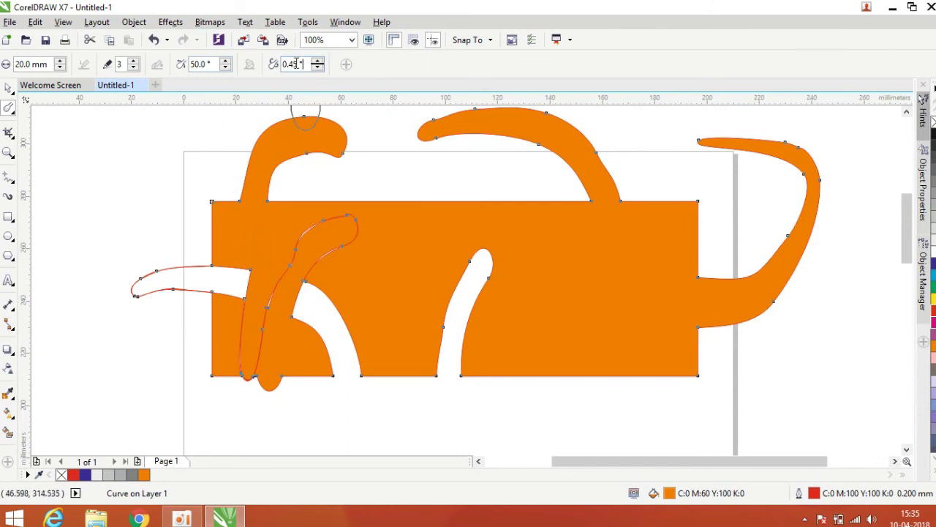
{"action": "key", "text": "BackSpace"}
{"action": "key", "text": "BackSpace"}
{"action": "key", "text": "BackSpace"}
{"action": "key", "text": "BackSpace"}
{"action": "double_click", "coordinate": [300, 64]}
{"action": "type", "text": "45"}
{"action": "key", "text": "Return"}
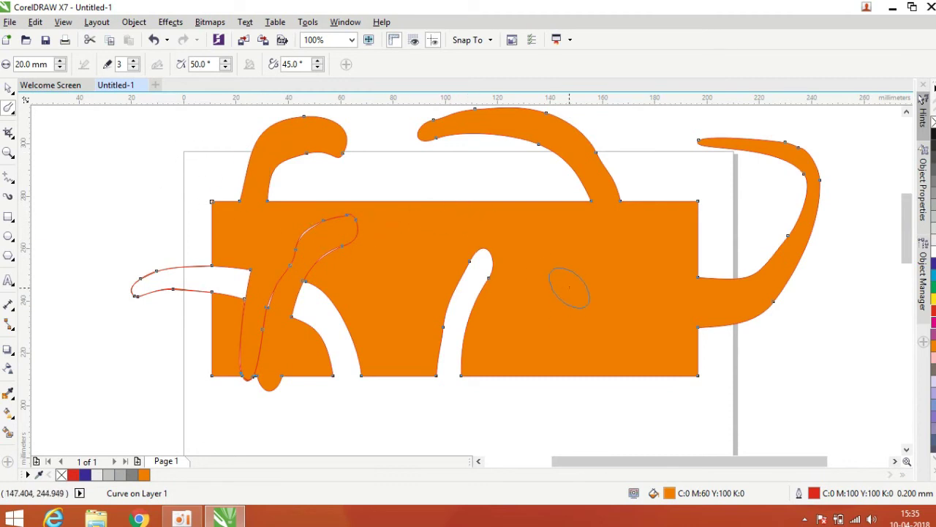
Smudge three tapering arms out of the bottom edge, at about 130 mm, 172 mm and the right corner, and a slot upward at about 147 mm.
{"action": "left_click_drag", "start_coordinate": [651, 376], "coordinate": [814, 402]}
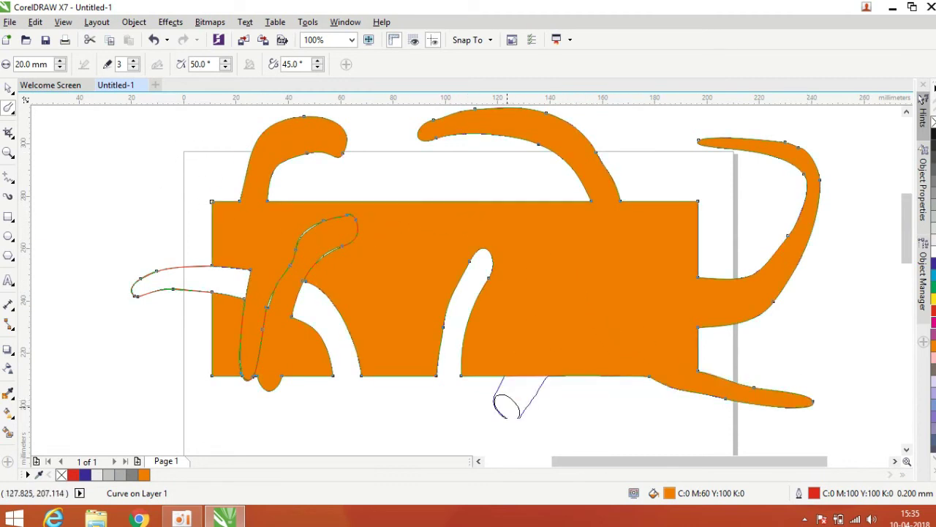
{"action": "mouse_move", "coordinate": [459, 437]}
{"action": "left_mouse_down"}
{"action": "mouse_move", "coordinate": [564, 324]}
{"action": "mouse_move", "coordinate": [562, 226]}
{"action": "left_mouse_up"}
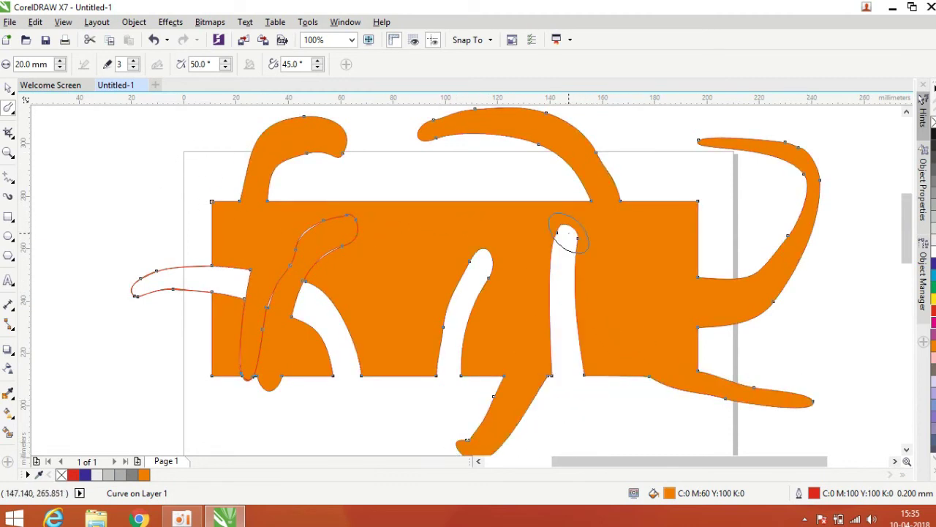
{"action": "mouse_move", "coordinate": [638, 381]}
{"action": "left_mouse_down"}
{"action": "mouse_move", "coordinate": [643, 423]}
{"action": "mouse_move", "coordinate": [630, 455]}
{"action": "left_mouse_up"}
Switch to the Roughen brush and set its nib size to 20 mm.
{"action": "scroll", "coordinate": [547, 371], "scroll_direction": "down", "scroll_amount": 6}
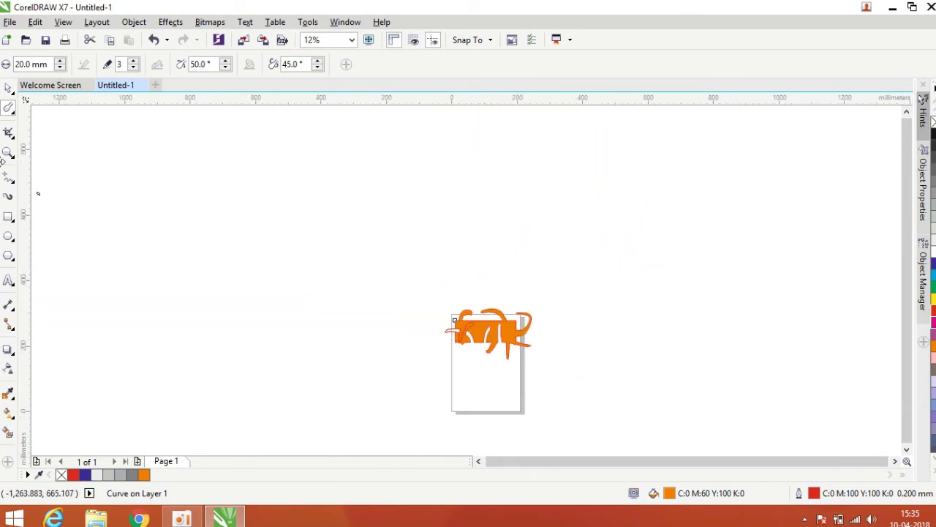
{"action": "left_click", "coordinate": [13, 113]}
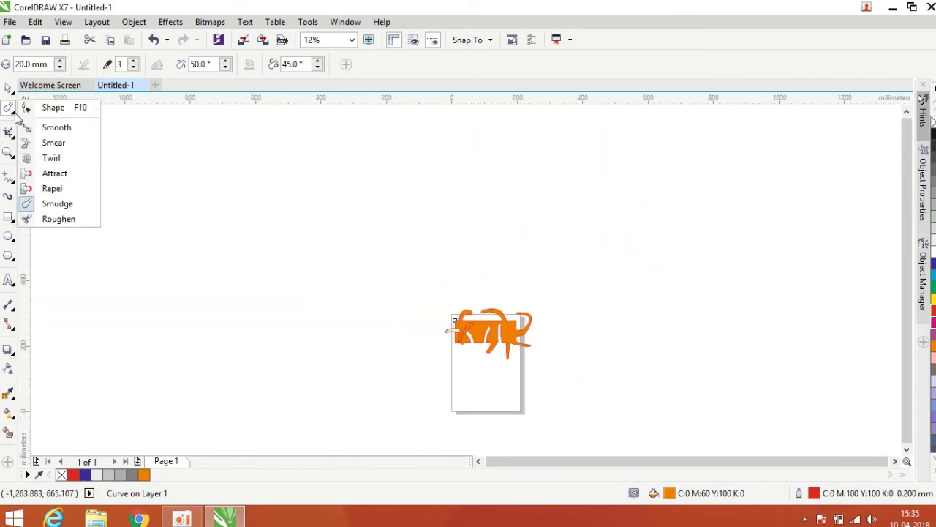
{"action": "left_click", "coordinate": [48, 220]}
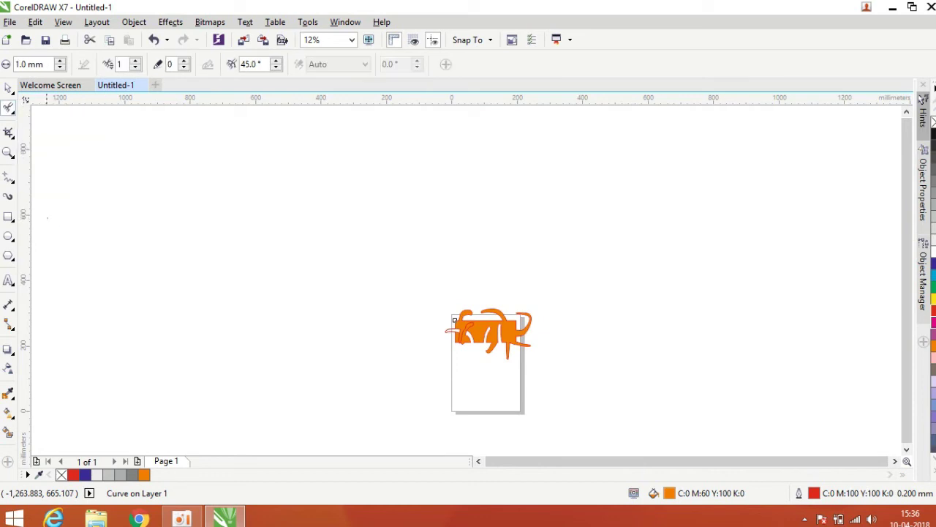
{"action": "scroll", "coordinate": [382, 293], "scroll_direction": "up", "scroll_amount": 6}
{"action": "scroll", "coordinate": [382, 293], "scroll_direction": "down", "scroll_amount": 4}
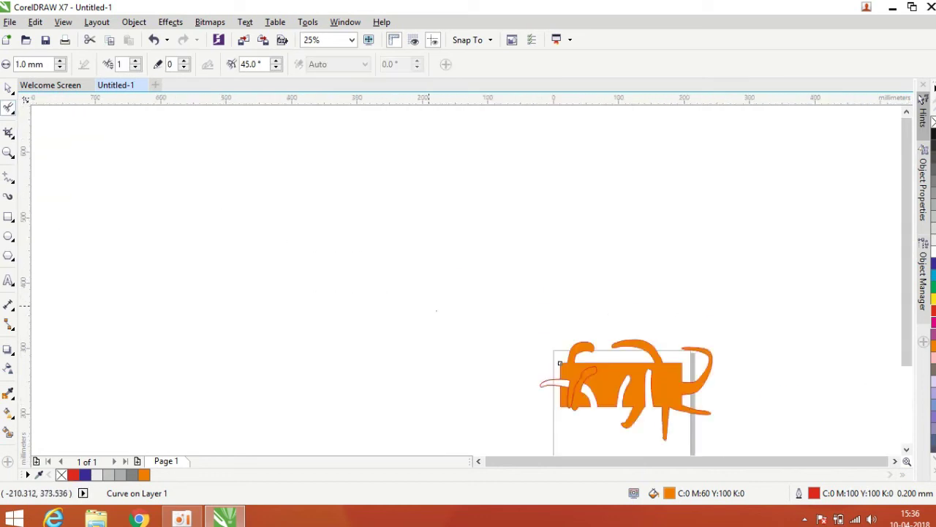
{"action": "scroll", "coordinate": [458, 272], "scroll_direction": "up", "scroll_amount": 2}
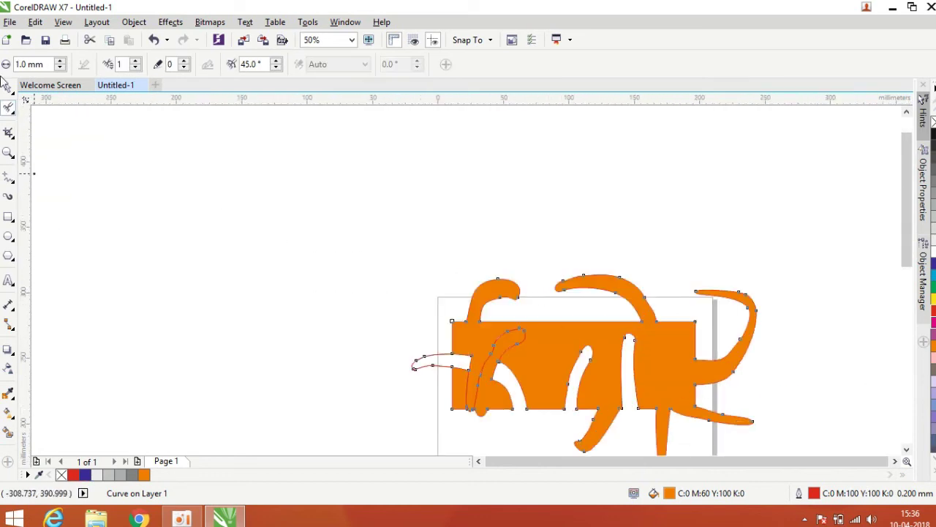
{"action": "left_click", "coordinate": [48, 69]}
{"action": "type", "text": "20"}
{"action": "key", "text": "Return"}
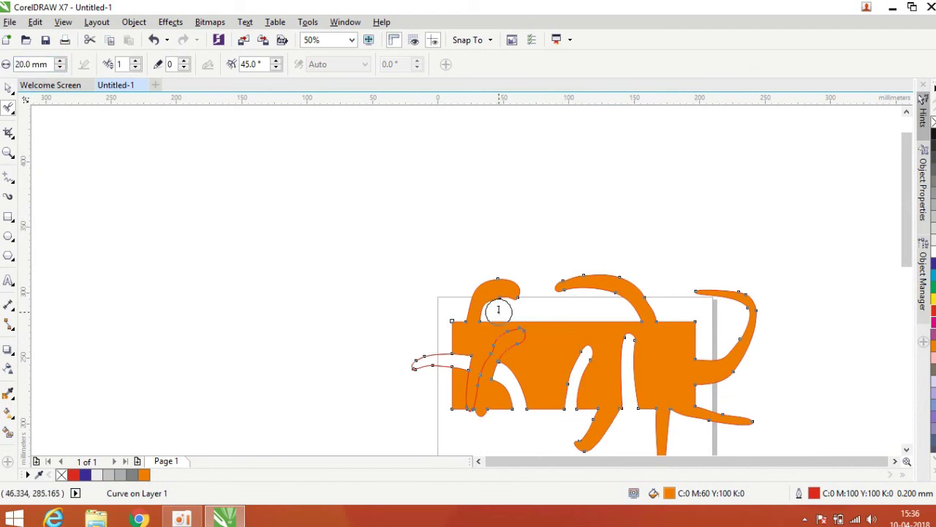
Undo all the smudge strokes until the orange shape is a plain rectangle again.
{"action": "key", "text": "ctrl+z"}
{"action": "key", "text": "ctrl+z"}
{"action": "key", "text": "ctrl+z"}
{"action": "key", "text": "ctrl+z"}
{"action": "key", "text": "ctrl+z"}
{"action": "key", "text": "ctrl+z"}
{"action": "key", "text": "ctrl+z"}
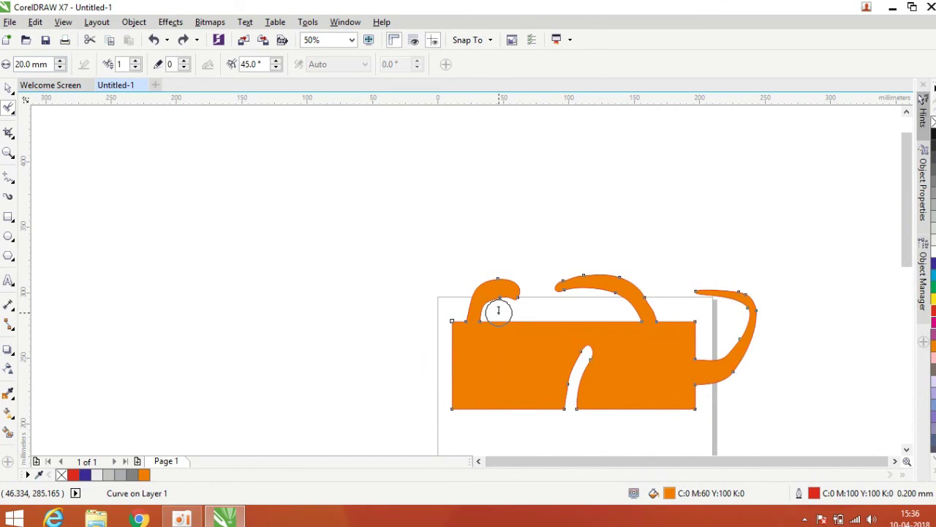
{"action": "key", "text": "ctrl+z"}
{"action": "key", "text": "ctrl+z"}
{"action": "key", "text": "ctrl+z"}
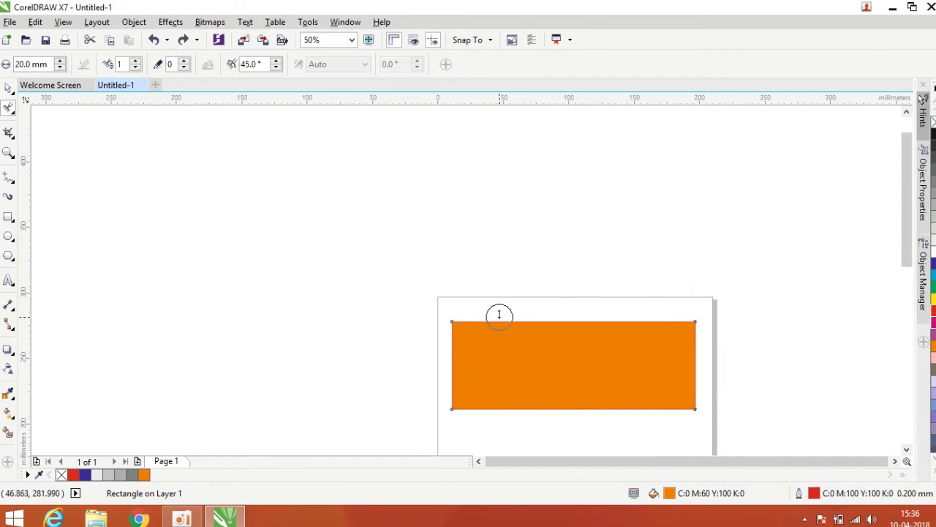
Set the spike frequency to 3 and roughen the left end of the rectangle's top edge up to about 27 mm.
{"action": "scroll", "coordinate": [498, 310], "scroll_direction": "up", "scroll_amount": 1}
{"action": "scroll", "coordinate": [493, 338], "scroll_direction": "up", "scroll_amount": 1}
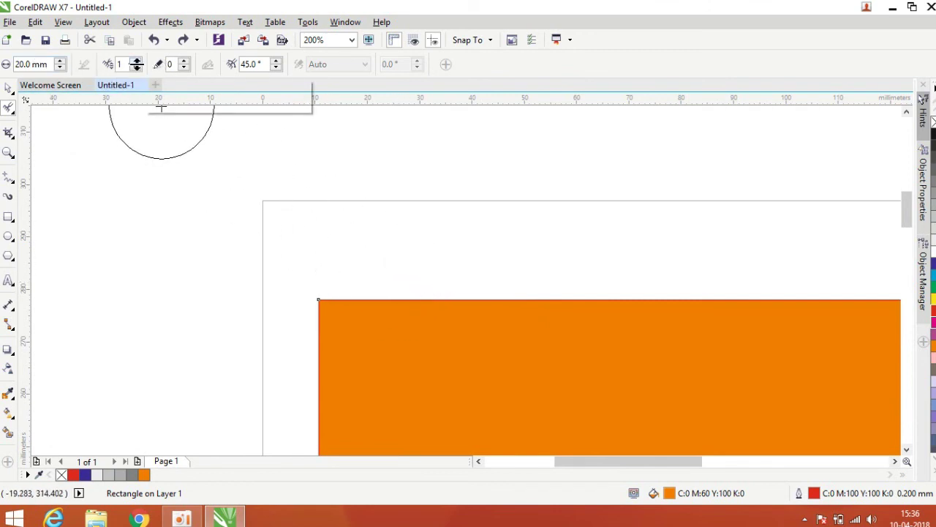
{"action": "left_click", "coordinate": [136, 62]}
{"action": "left_click", "coordinate": [136, 63]}
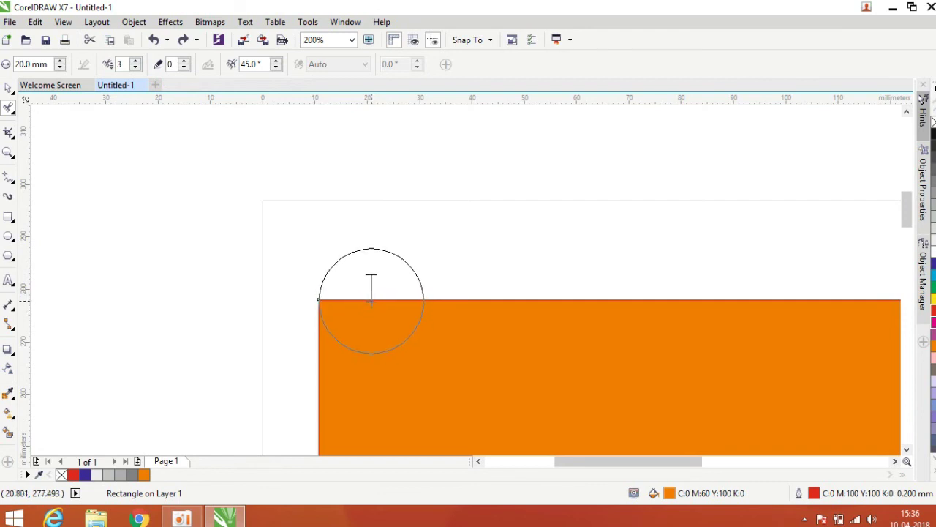
{"action": "left_click_drag", "start_coordinate": [371, 289], "coordinate": [428, 289]}
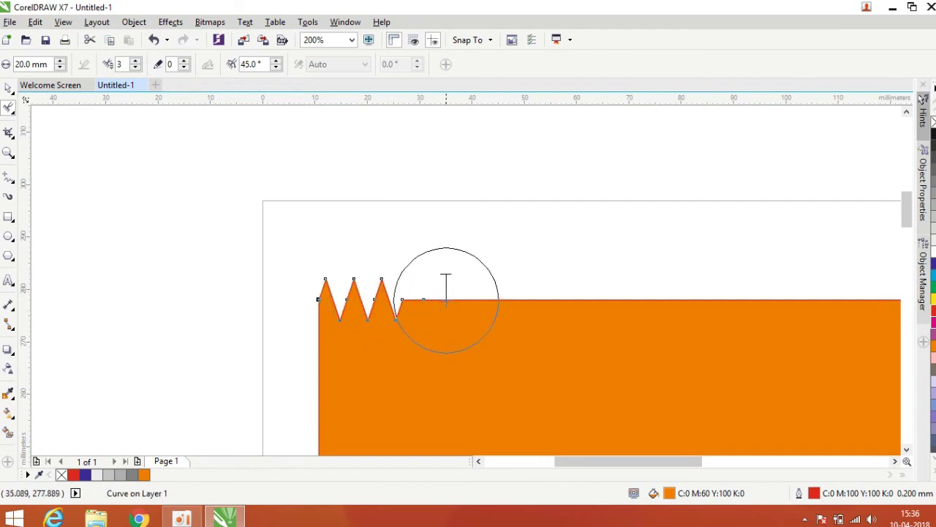
Set the spike frequency to 6 and roughen the top edge from about 27 mm to 107 mm, undoing the shorter first stroke.
{"action": "left_click", "coordinate": [135, 61]}
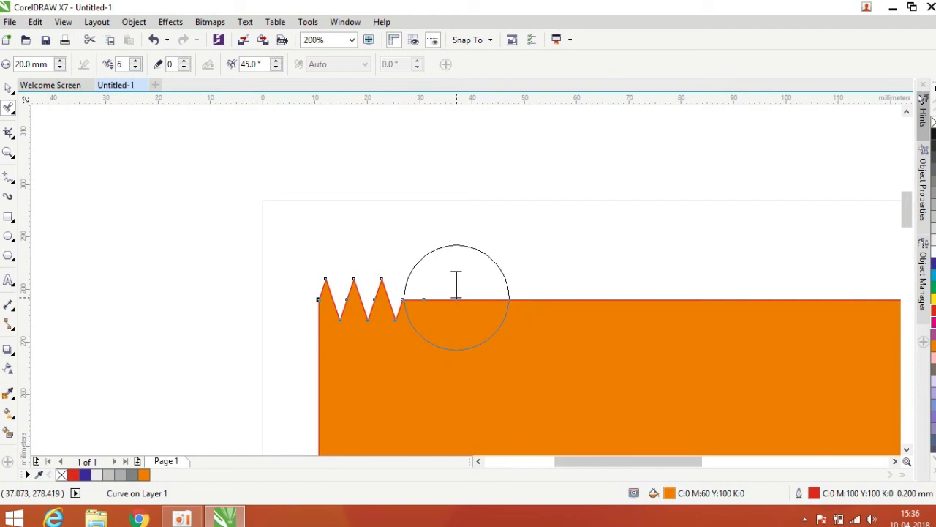
{"action": "key", "text": "Escape"}
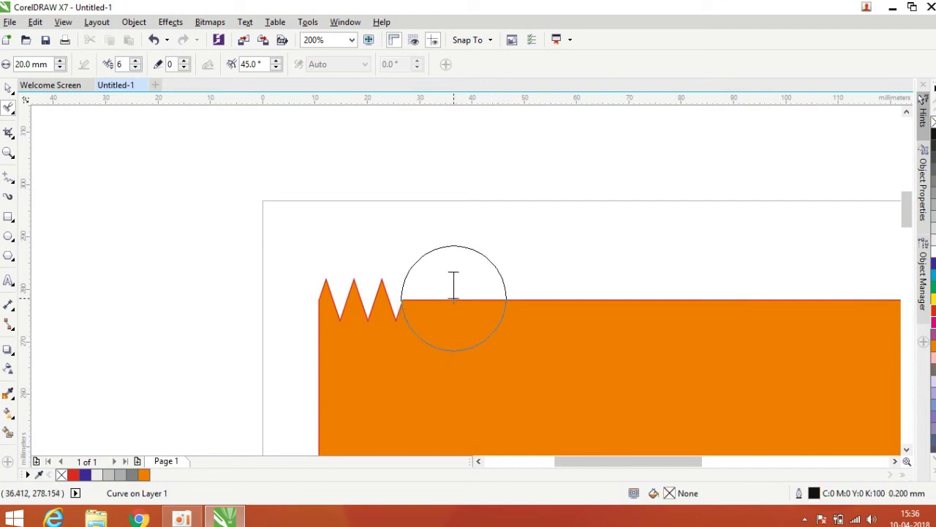
{"action": "left_click", "coordinate": [455, 296]}
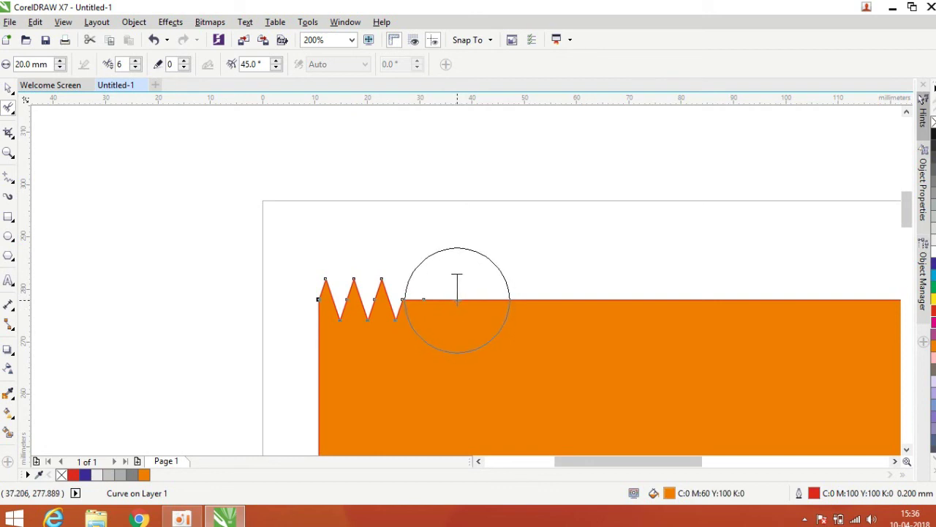
{"action": "left_click_drag", "start_coordinate": [457, 296], "coordinate": [579, 296]}
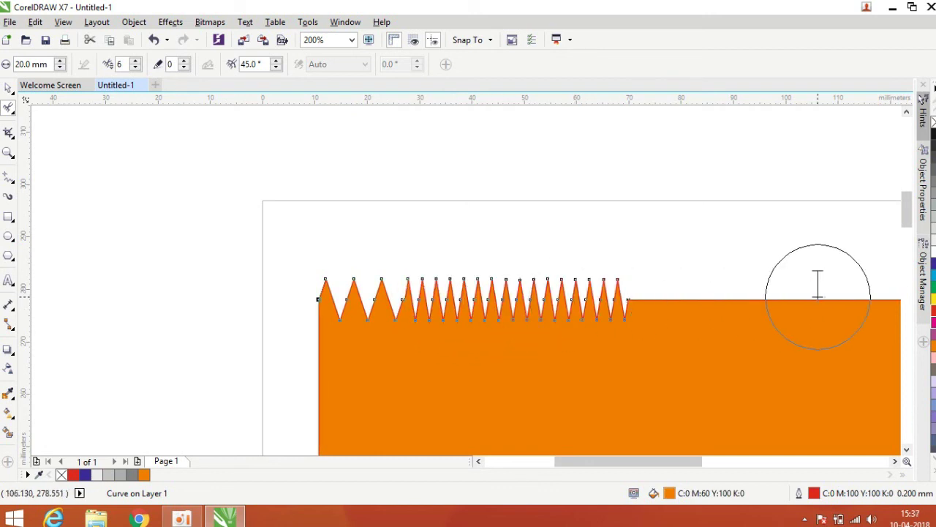
{"action": "key", "text": "ctrl+z"}
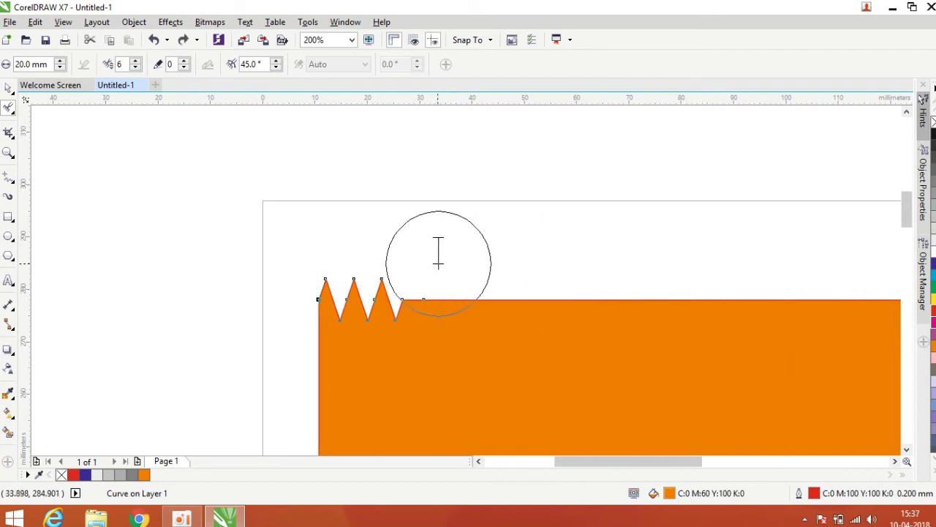
{"action": "left_click_drag", "start_coordinate": [457, 297], "coordinate": [762, 299]}
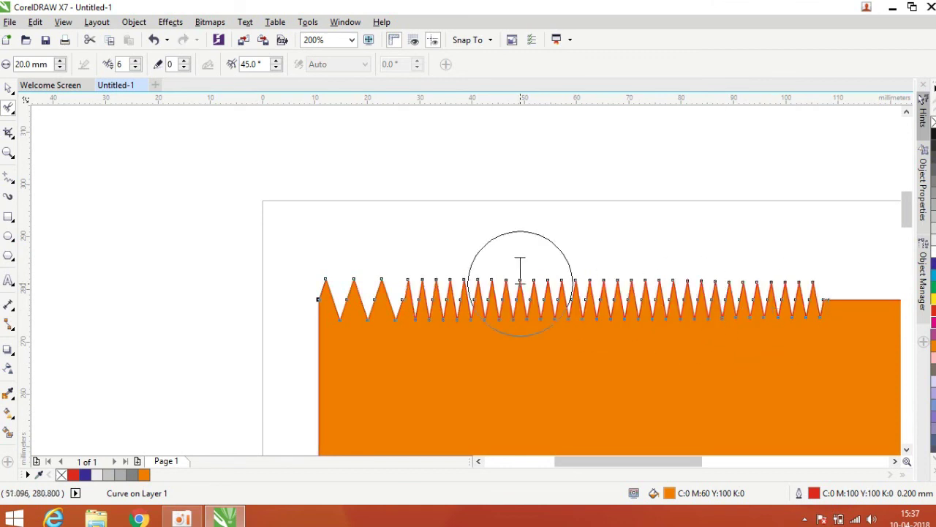
Set the dryout to 9 and continue roughening the top edge in two strokes from about 101 mm to 177 mm.
{"action": "scroll", "coordinate": [462, 267], "scroll_direction": "down", "scroll_amount": 1}
{"action": "scroll", "coordinate": [686, 289], "scroll_direction": "up", "scroll_amount": 2}
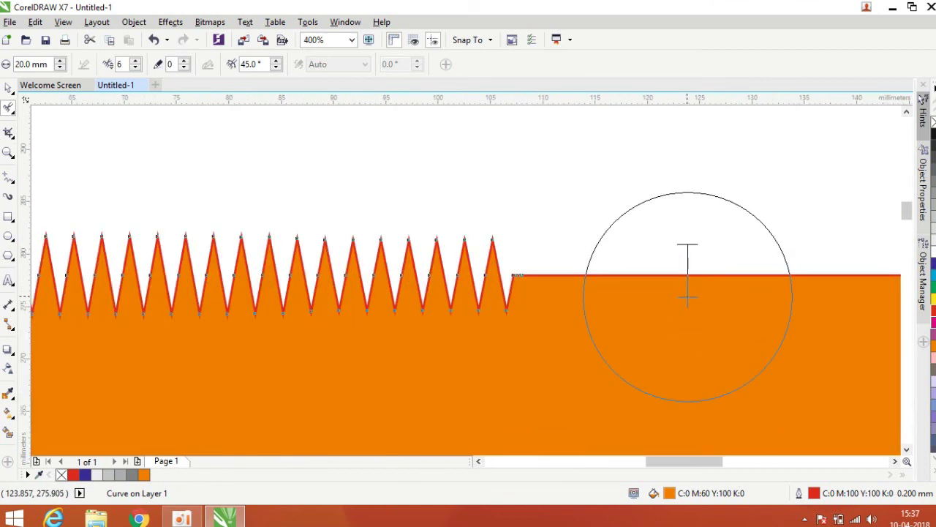
{"action": "left_click", "coordinate": [185, 61]}
{"action": "left_click", "coordinate": [185, 60]}
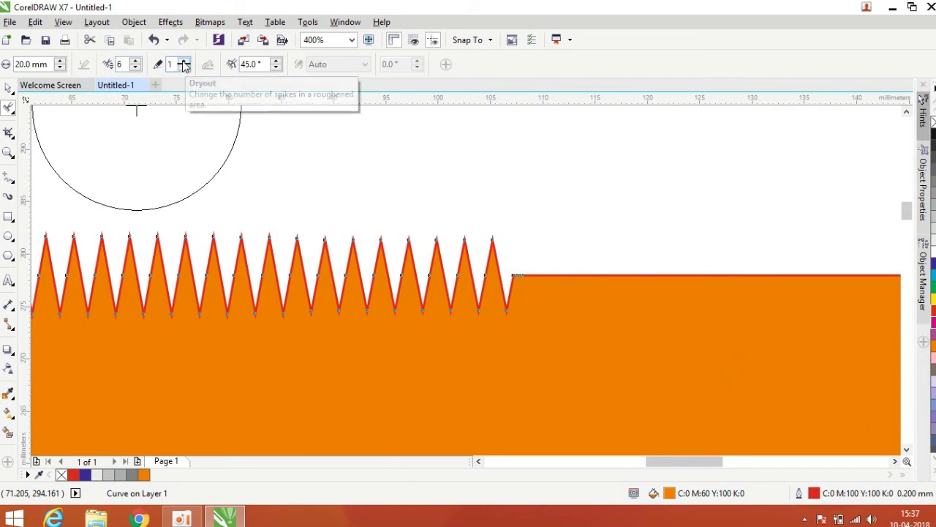
{"action": "left_click", "coordinate": [184, 61]}
{"action": "left_click", "coordinate": [184, 61]}
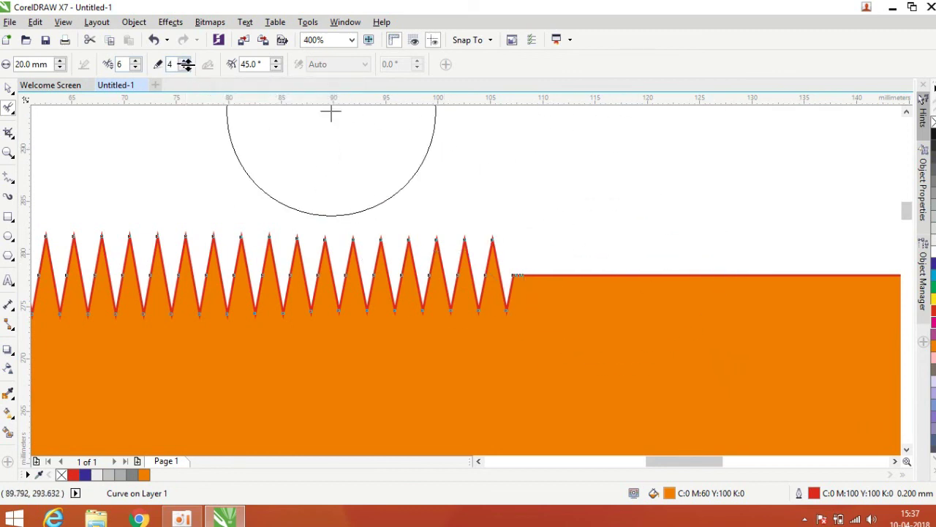
{"action": "left_click", "coordinate": [185, 61]}
{"action": "left_click", "coordinate": [185, 64]}
{"action": "left_click_drag", "start_coordinate": [549, 261], "coordinate": [680, 274]}
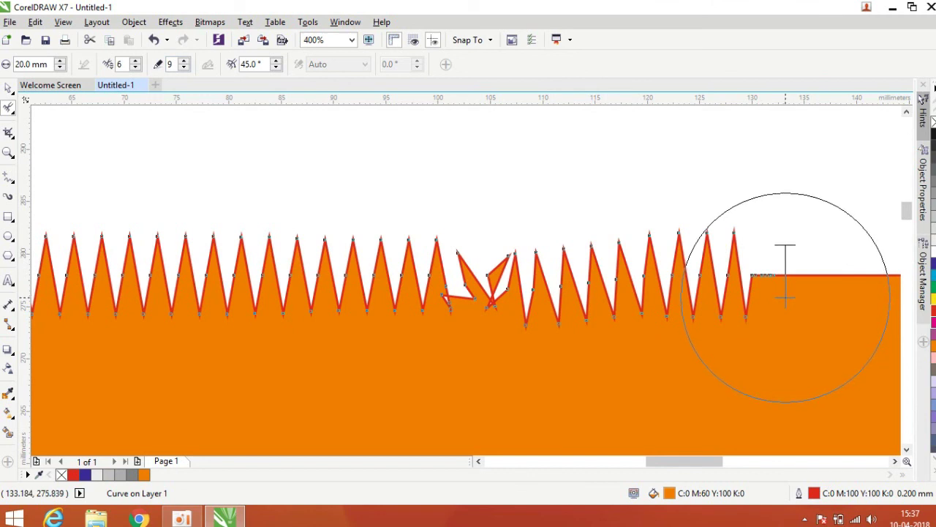
{"action": "scroll", "coordinate": [480, 219], "scroll_direction": "down", "scroll_amount": 2}
{"action": "scroll", "coordinate": [641, 268], "scroll_direction": "up", "scroll_amount": 1}
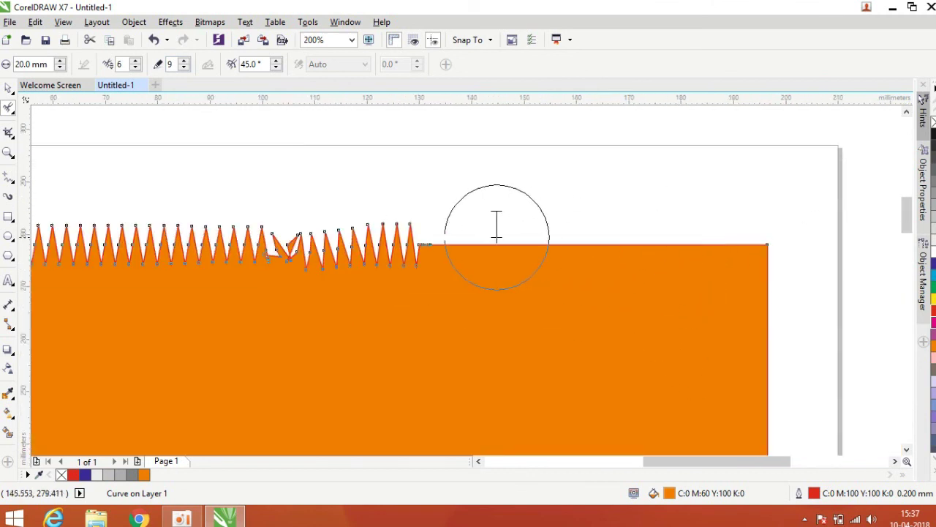
{"action": "mouse_move", "coordinate": [479, 228]}
{"action": "left_mouse_down"}
{"action": "mouse_move", "coordinate": [606, 219]}
{"action": "mouse_move", "coordinate": [658, 249]}
{"action": "left_mouse_up"}
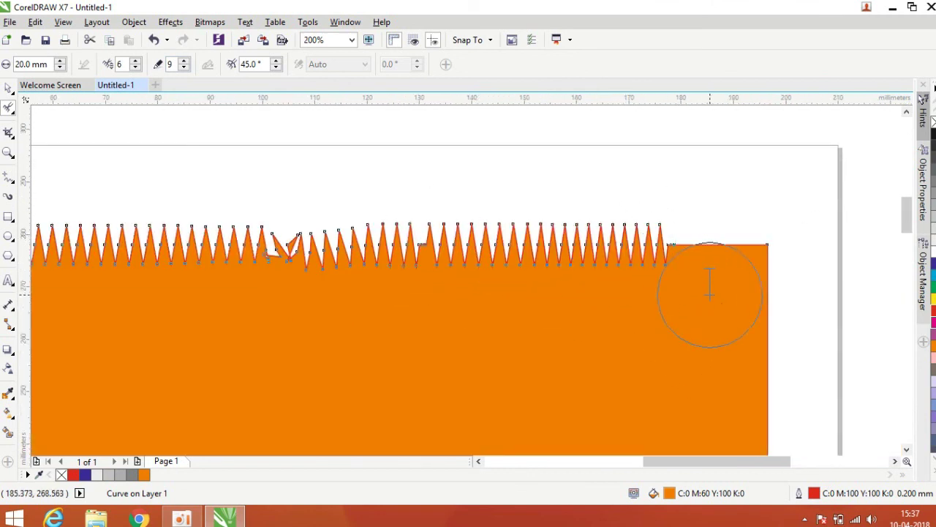
Switch to the Shape tool and undo all the roughening on the rectangle's top edge.
{"action": "scroll", "coordinate": [464, 228], "scroll_direction": "up", "scroll_amount": 2}
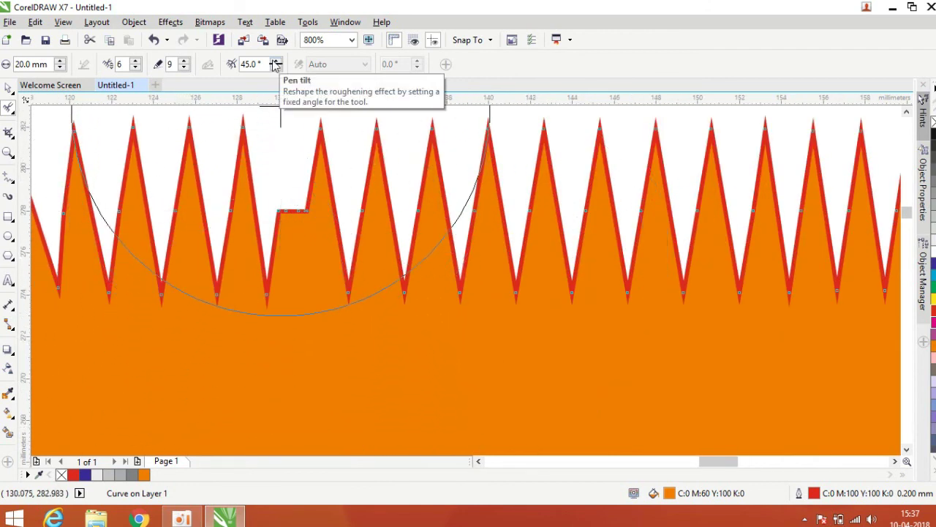
{"action": "scroll", "coordinate": [282, 132], "scroll_direction": "down", "scroll_amount": 4}
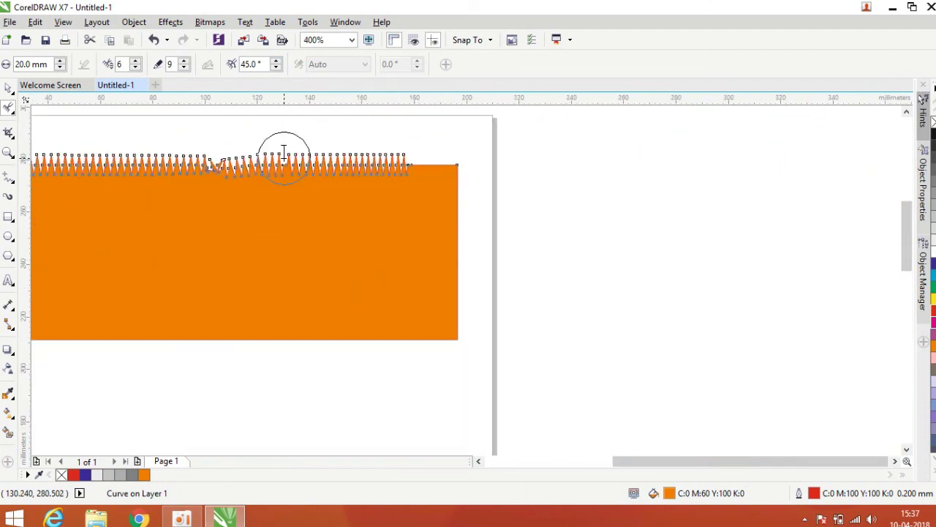
{"action": "scroll", "coordinate": [282, 154], "scroll_direction": "down", "scroll_amount": 1}
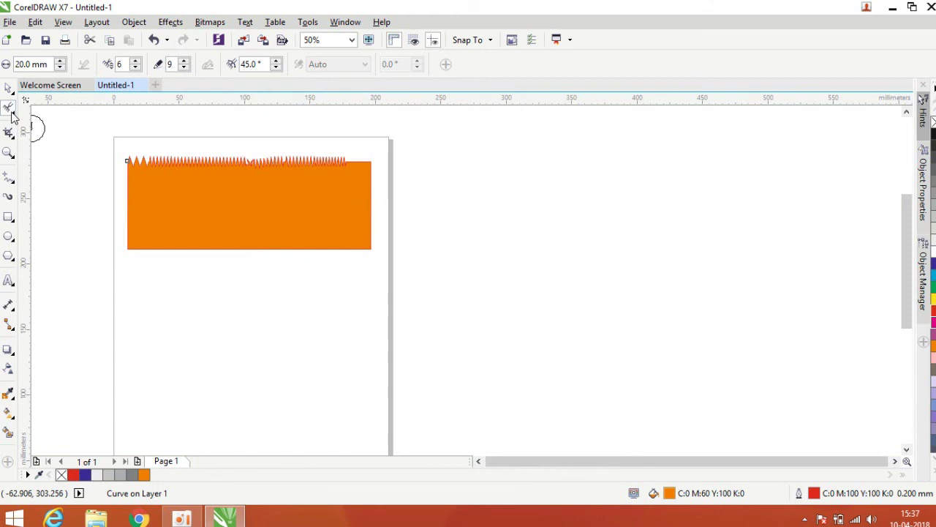
{"action": "left_click", "coordinate": [10, 111]}
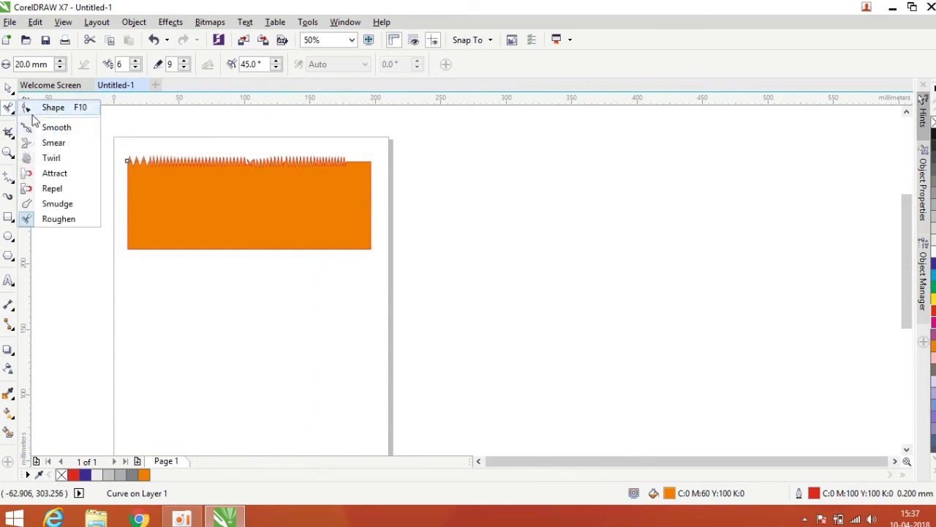
{"action": "left_click", "coordinate": [33, 109]}
{"action": "scroll", "coordinate": [177, 174], "scroll_direction": "up", "scroll_amount": 3}
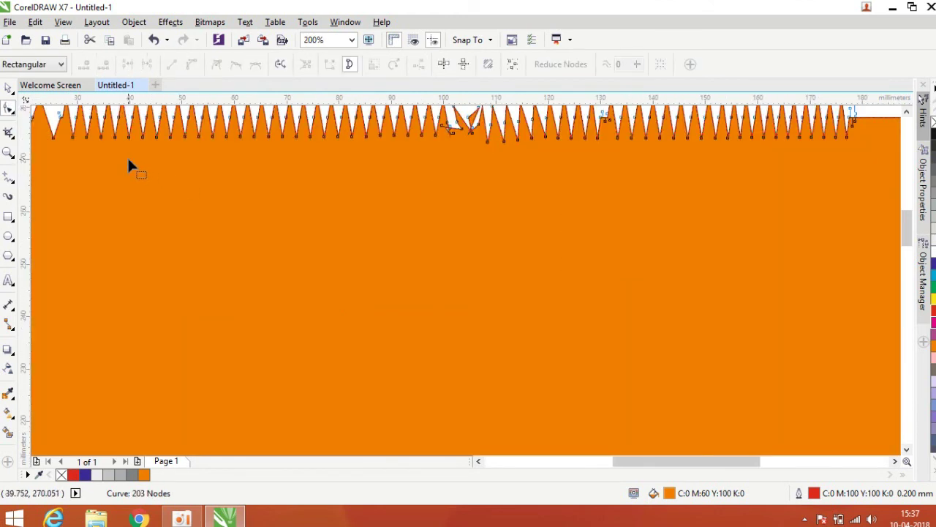
{"action": "key", "text": "ctrl+z"}
{"action": "key", "text": "ctrl+z"}
{"action": "key", "text": "ctrl+z"}
{"action": "key", "text": "ctrl+z"}
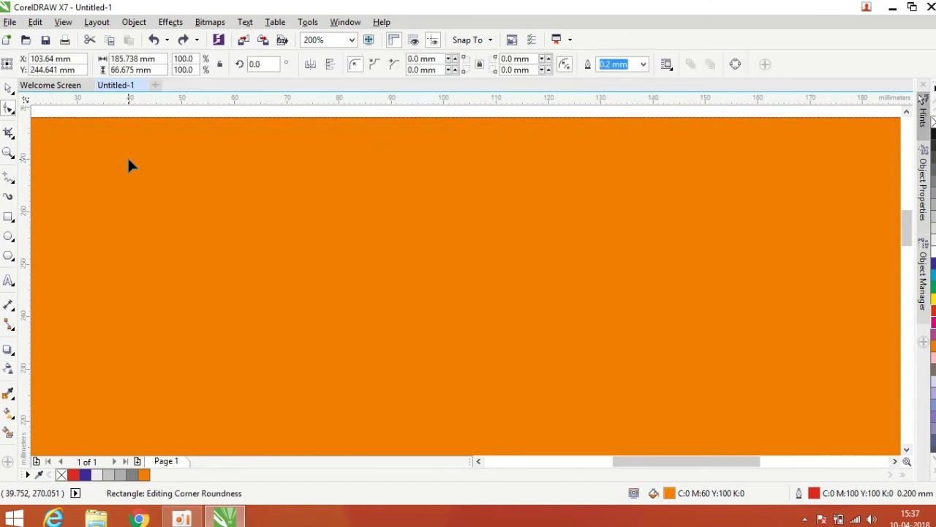
{"action": "scroll", "coordinate": [128, 160], "scroll_direction": "down", "scroll_amount": 2}
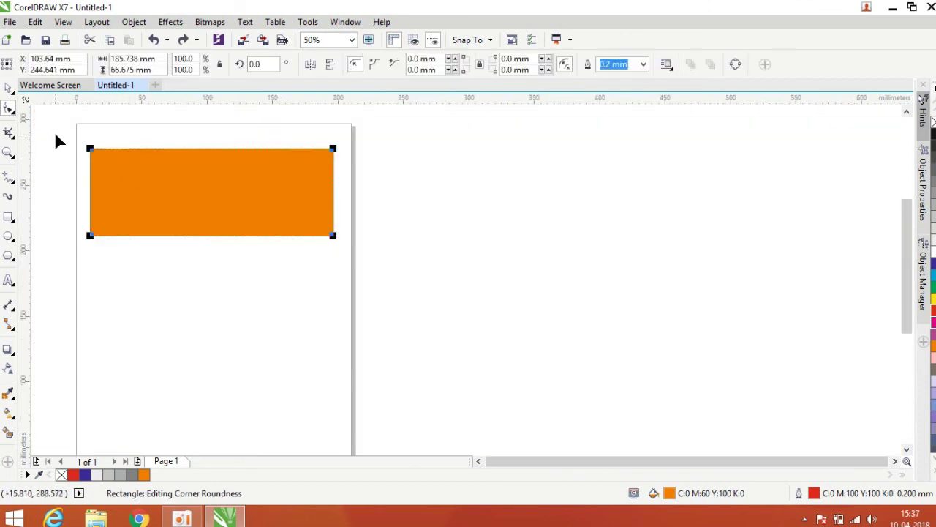
{"action": "scroll", "coordinate": [56, 139], "scroll_direction": "up", "scroll_amount": 2}
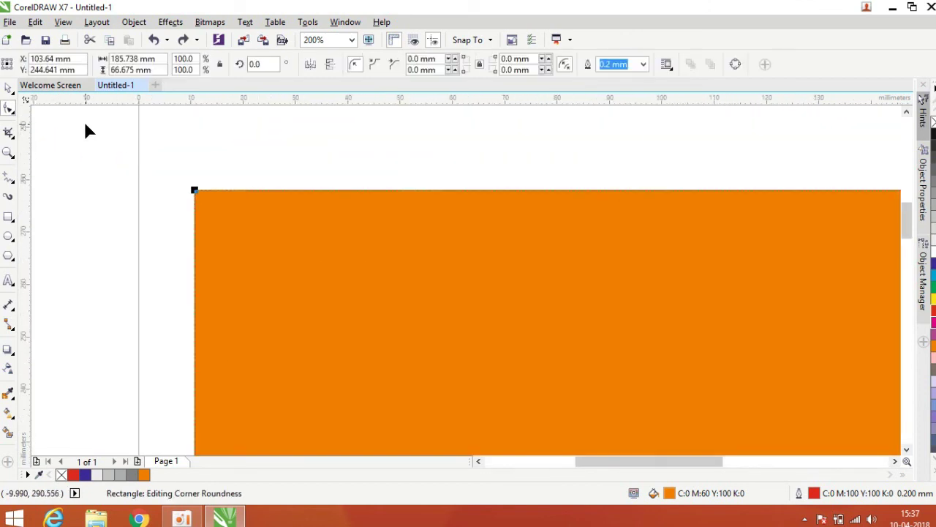